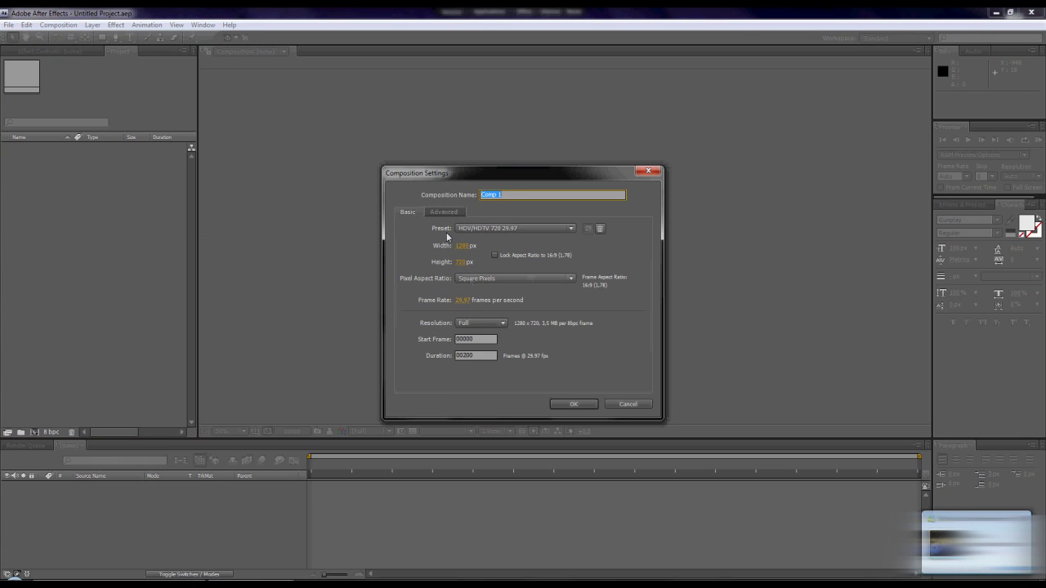
Create Comp 1 at 1280×720, 29.97 fps using the HDV/HDTV 720 29.97 preset.
left_click(575, 404)
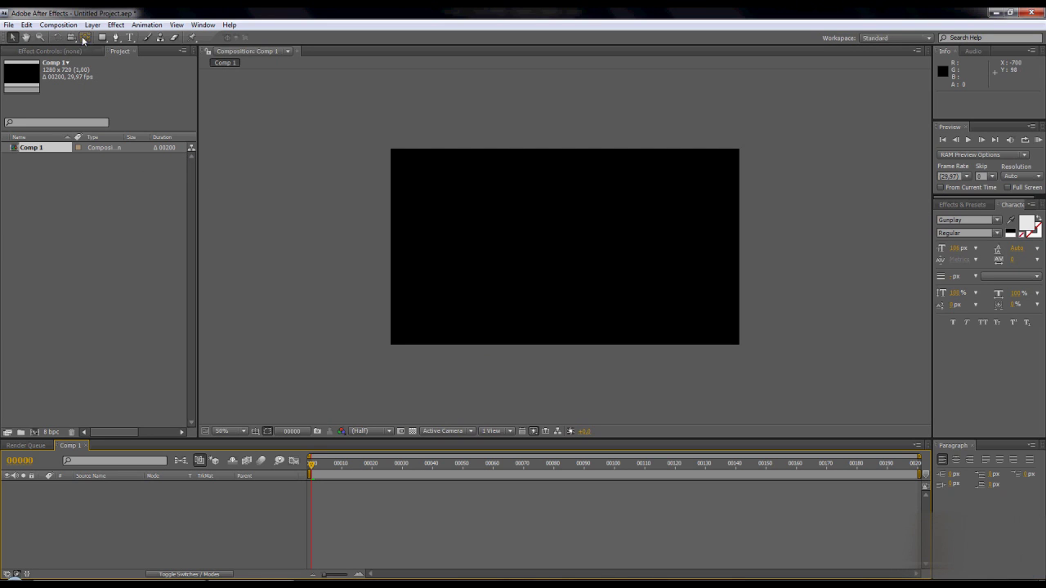
left_click(59, 24)
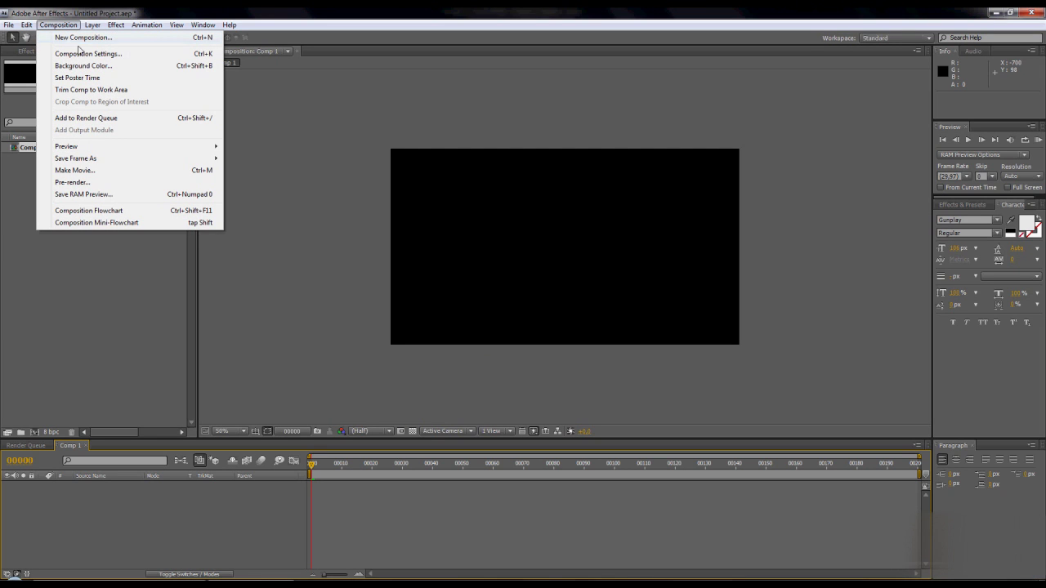
Create a composition named Text comp at 768×158 px lasting 126 frames.
left_click(90, 45)
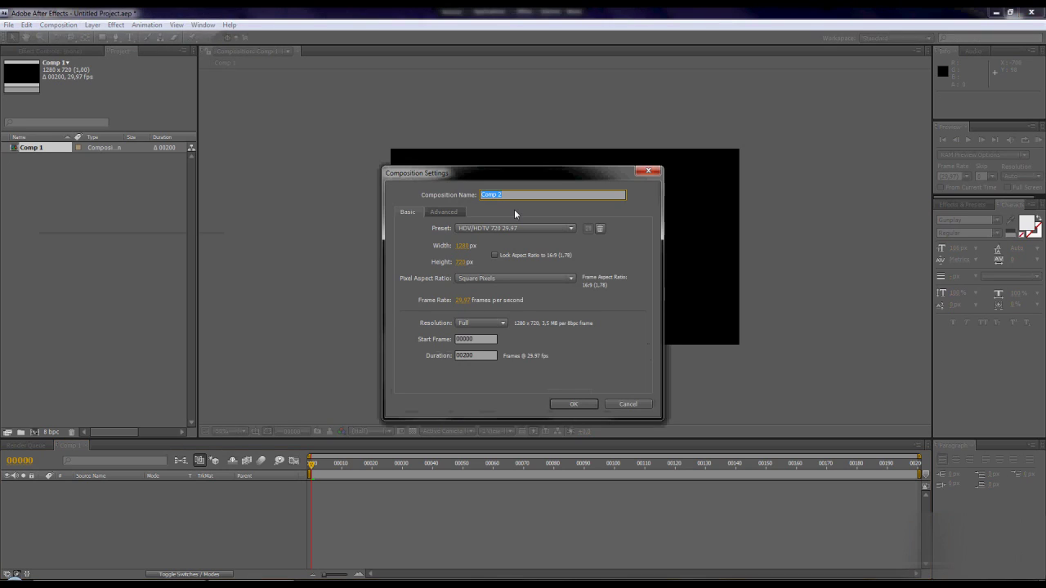
type("Text c")
left_click(471, 247)
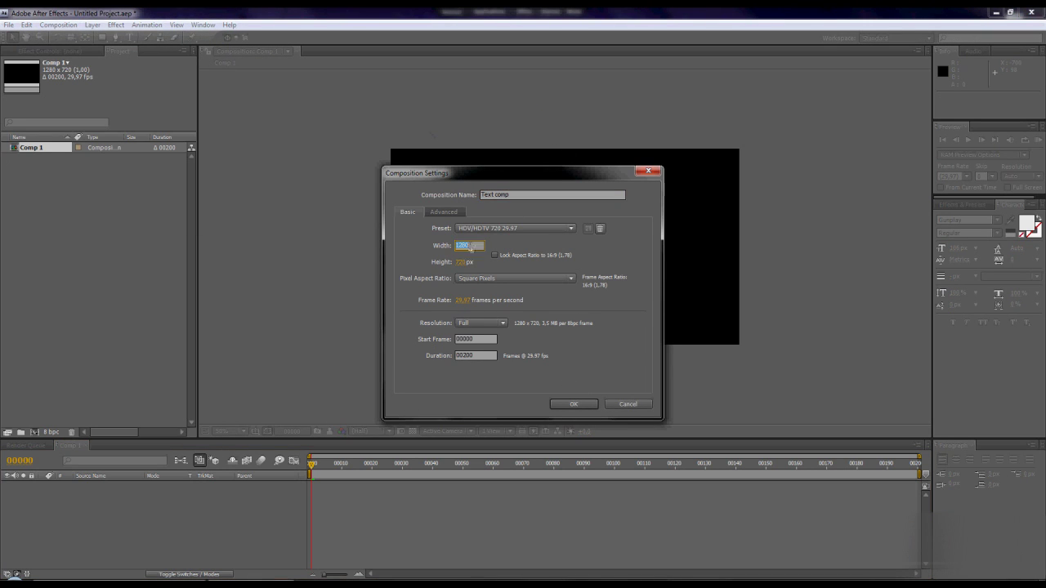
type("768")
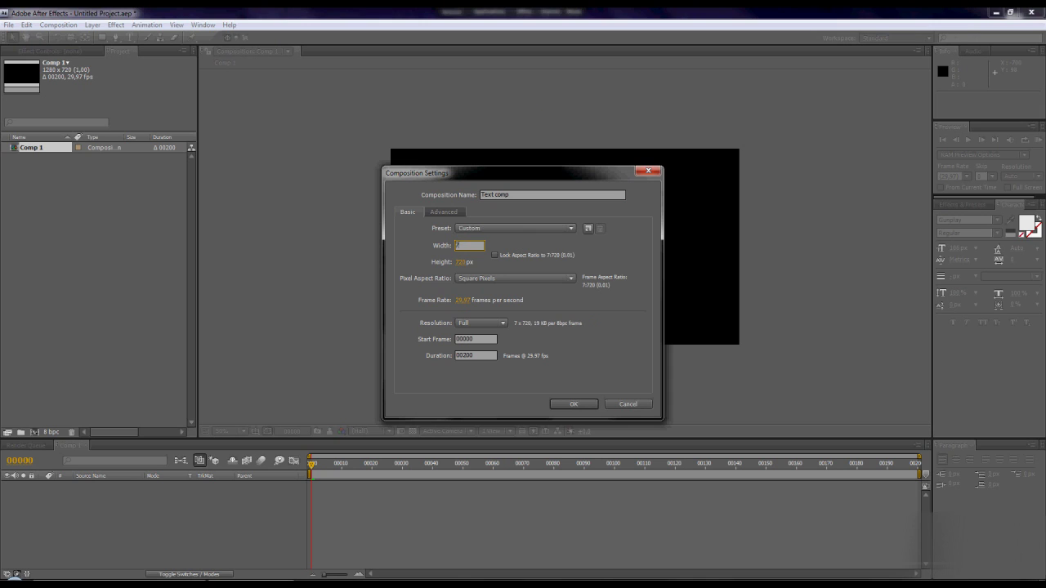
left_click(459, 260)
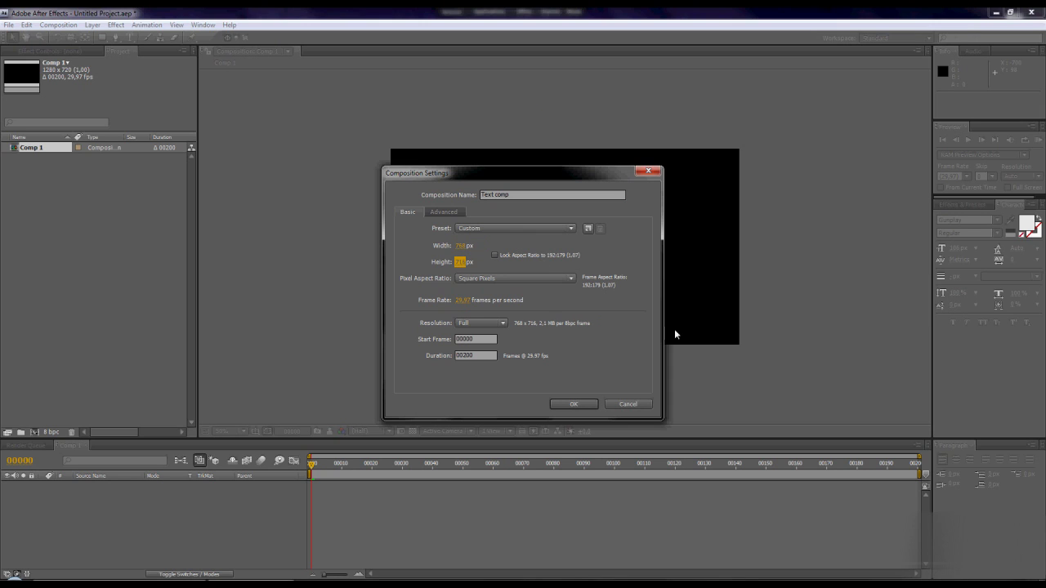
left_click(465, 261)
type("158")
left_click(470, 356)
type("1")
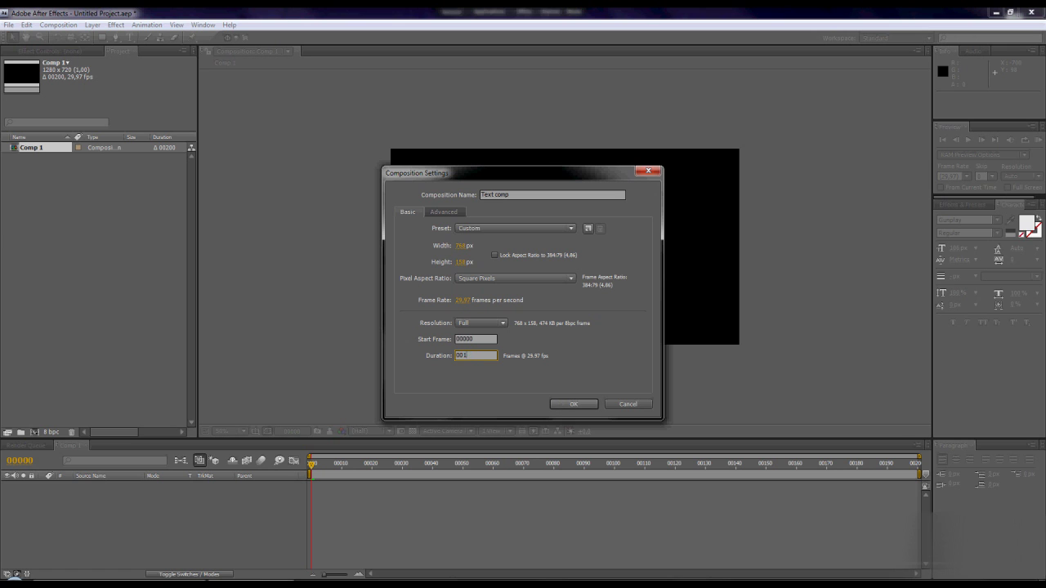
type("26")
left_click(573, 403)
Create Gradient comp at 768×576 px, then bring Text comp back into the viewer.
left_click(58, 25)
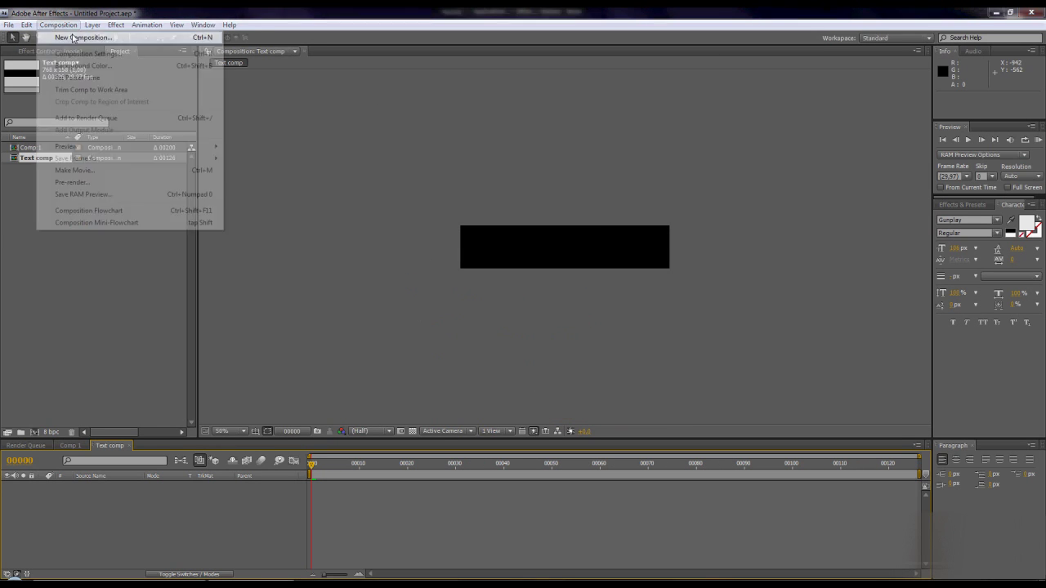
left_click(78, 36)
type("Gradient comp")
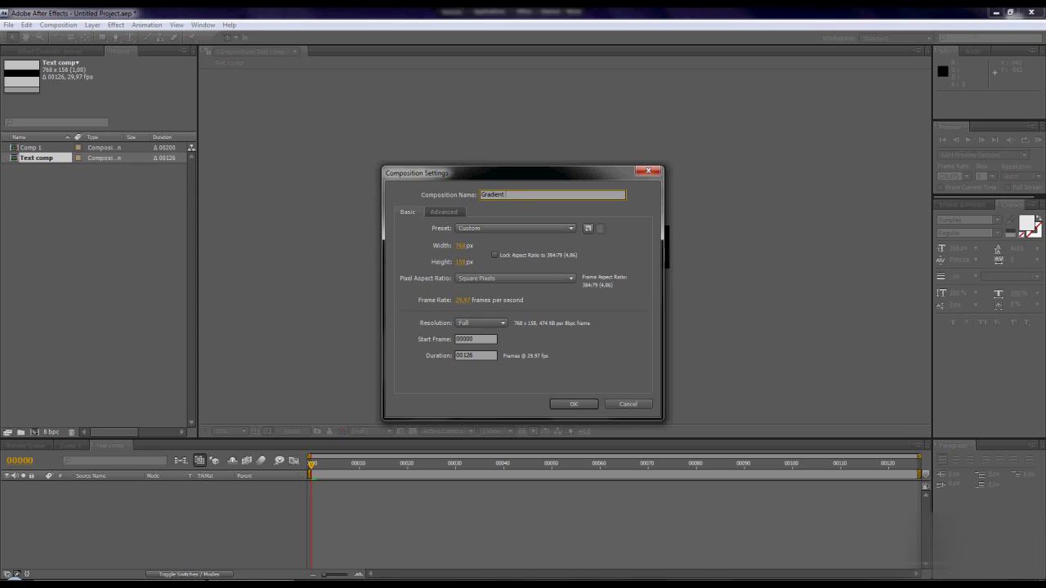
left_click(462, 263)
type("576")
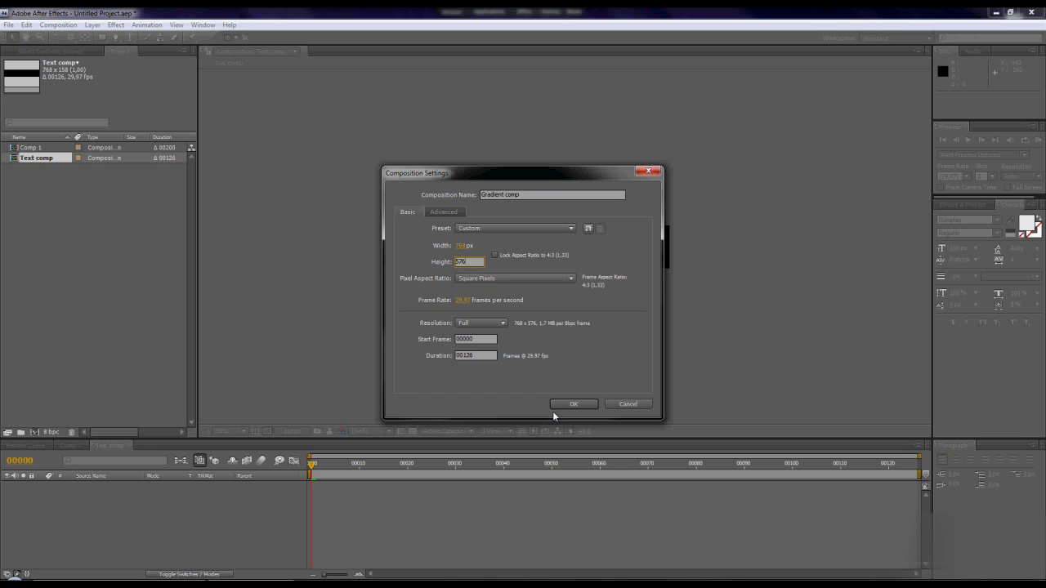
left_click(572, 404)
key("shift+comma")
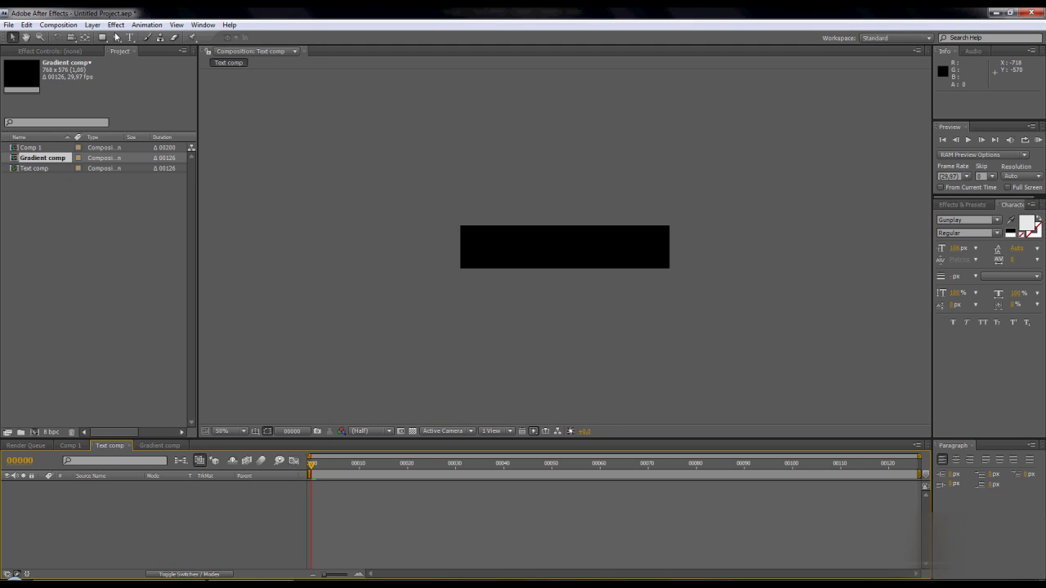
left_click(93, 24)
Add an 'Ownaaja' text layer, centre it in the bar and widen it to 144%.
mouse_move(129, 38)
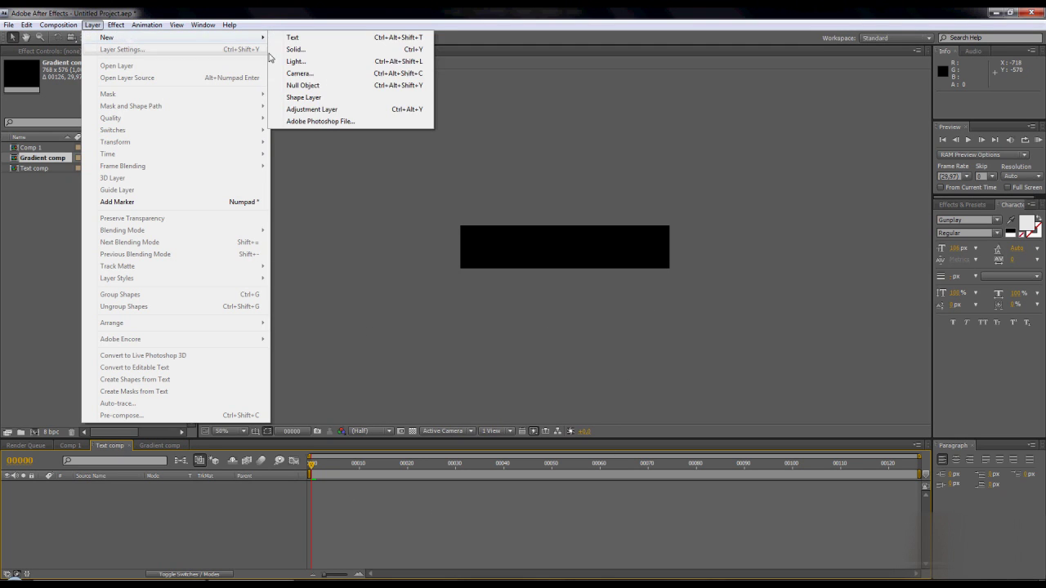
left_click(369, 38)
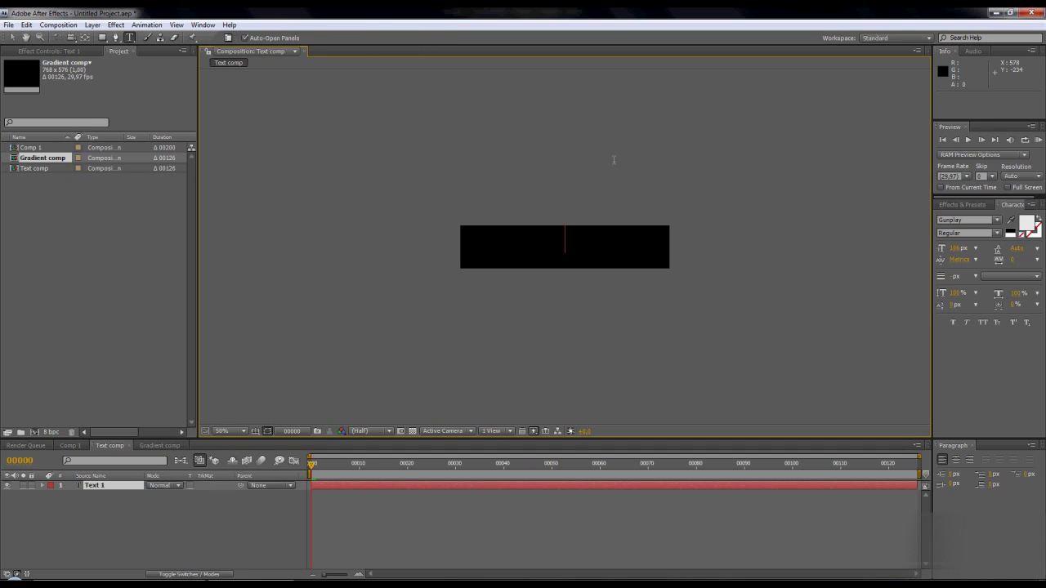
type("Ownaaja")
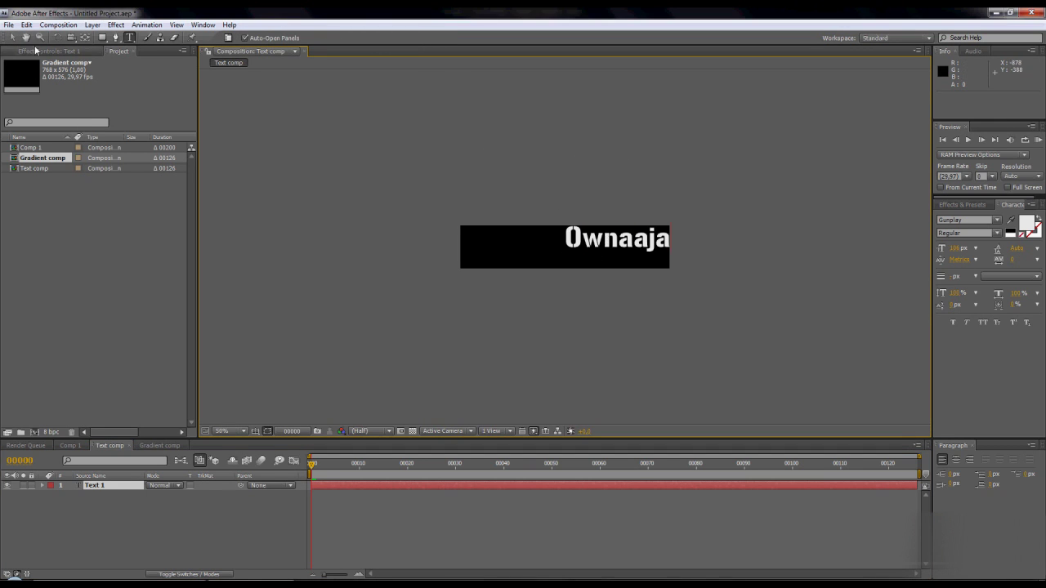
left_click(12, 37)
left_click_drag(585, 244, 529, 250)
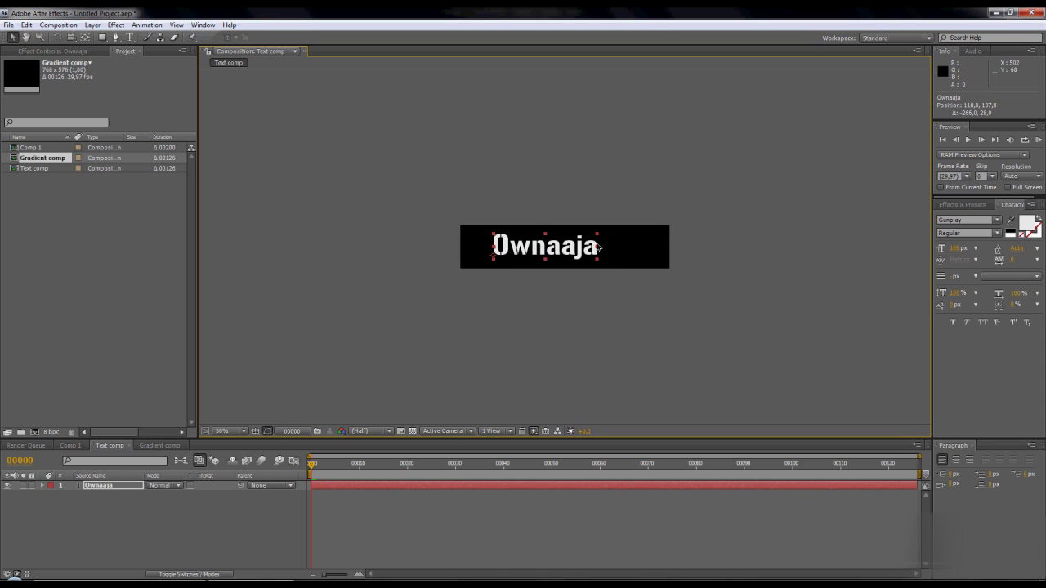
left_click_drag(597, 246, 644, 249)
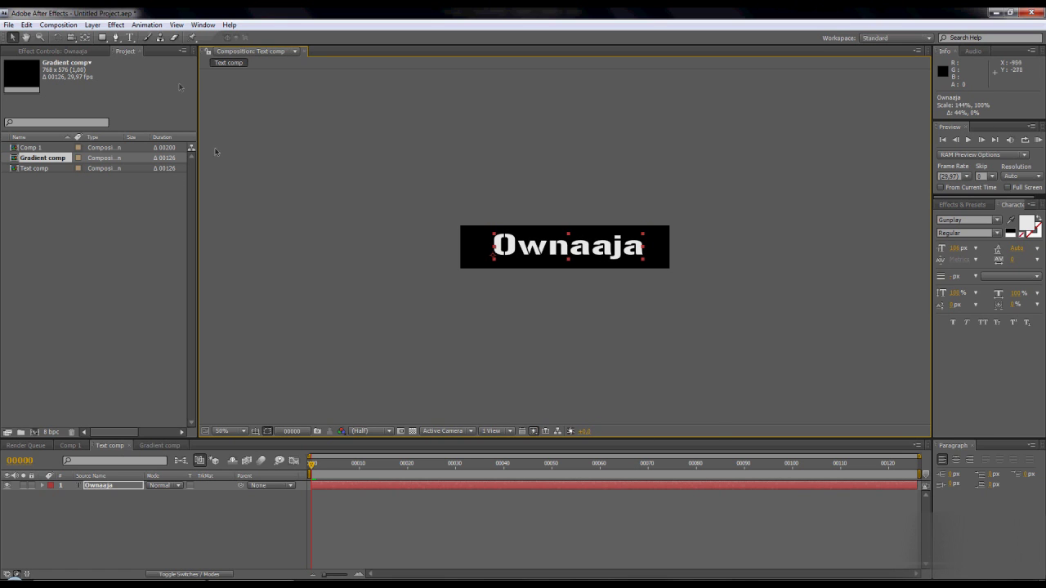
left_click(91, 26)
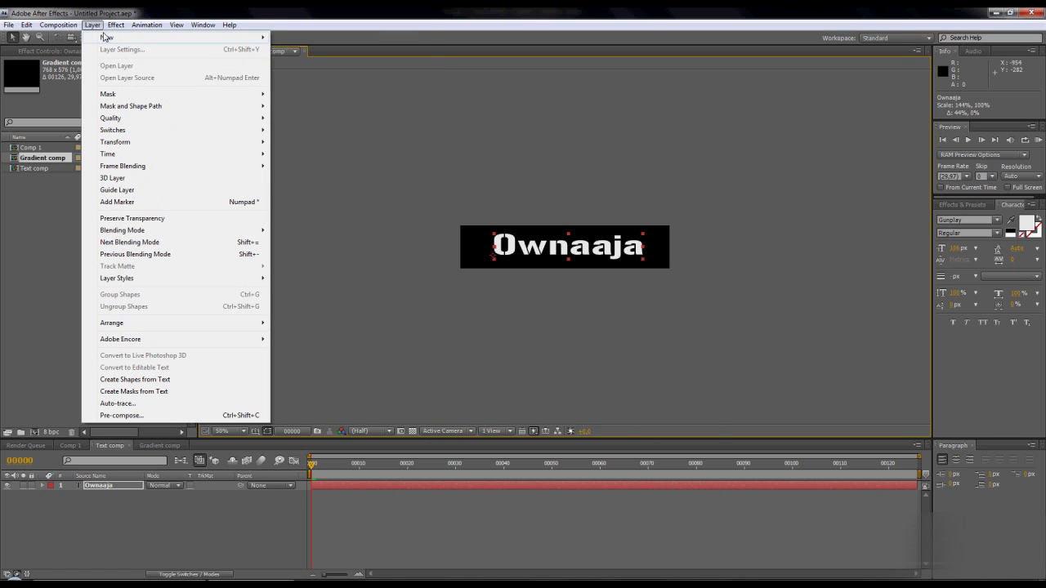
Add a white solid layer above the Ownaaja text.
mouse_move(142, 40)
left_click(304, 55)
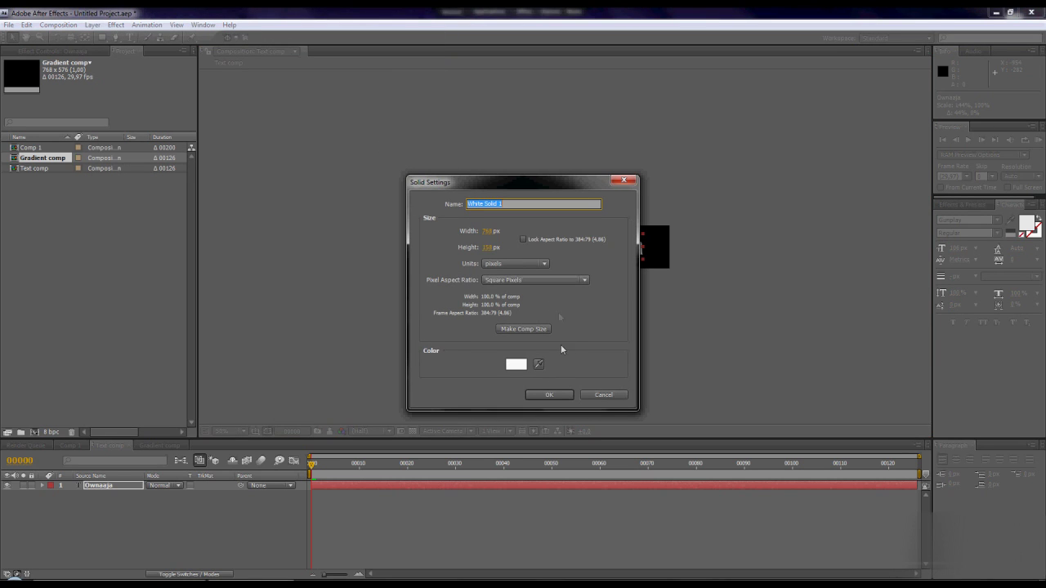
left_click(549, 394)
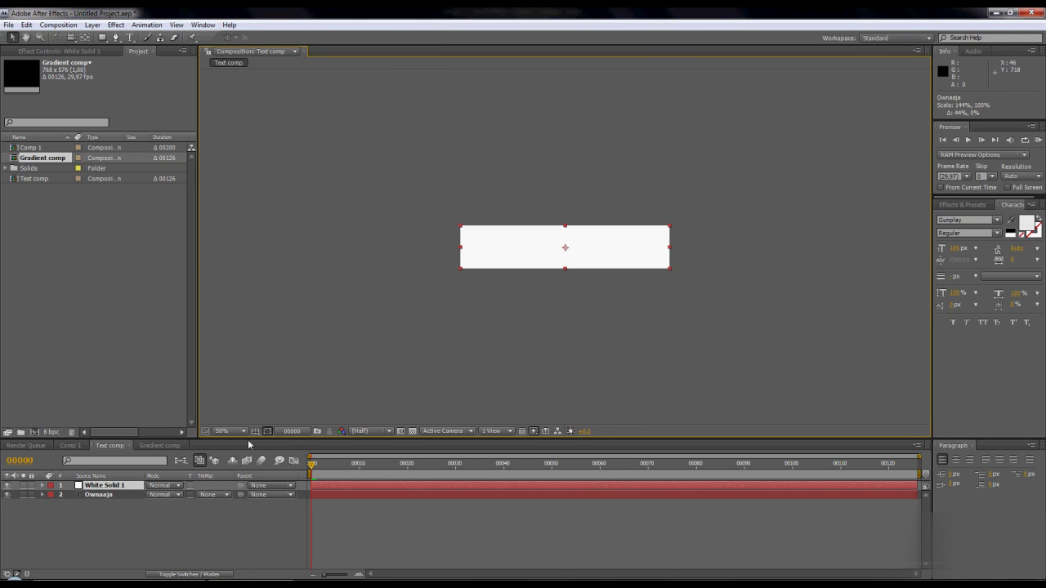
Apply a Ramp to the solid, fading from black to white toward its right edge.
left_click(92, 25)
mouse_move(116, 24)
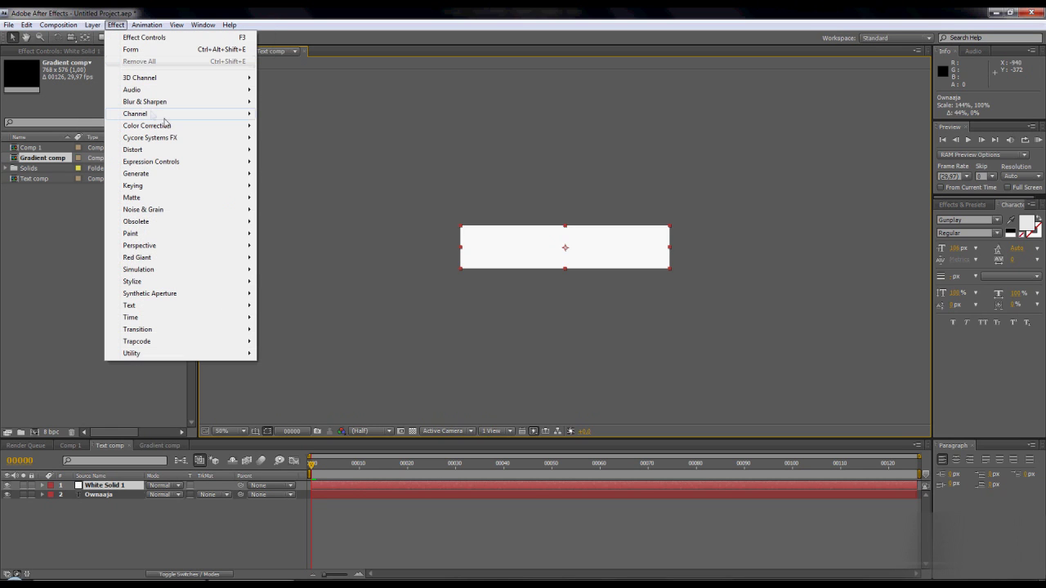
mouse_move(151, 178)
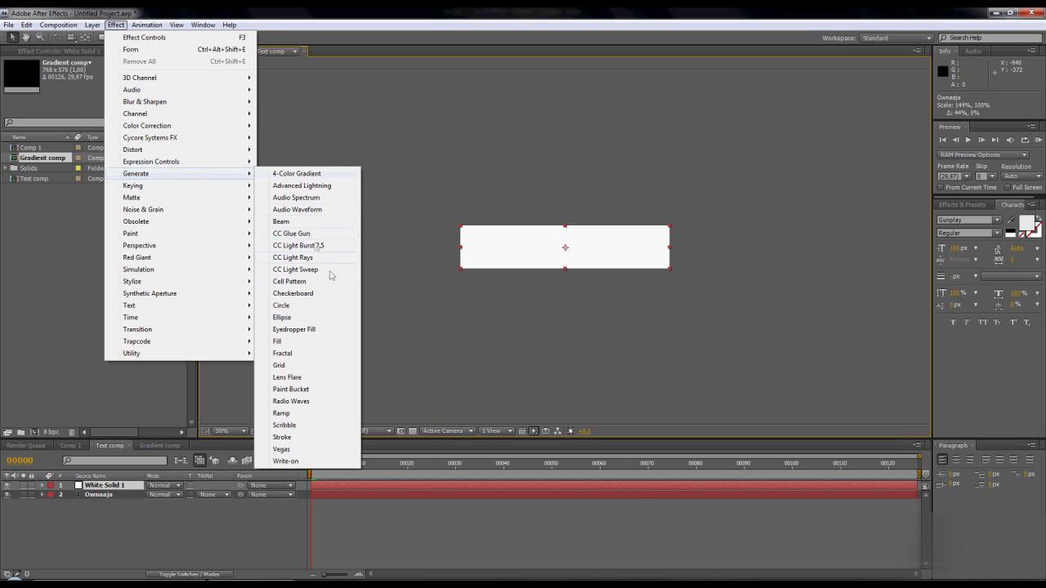
left_click(290, 413)
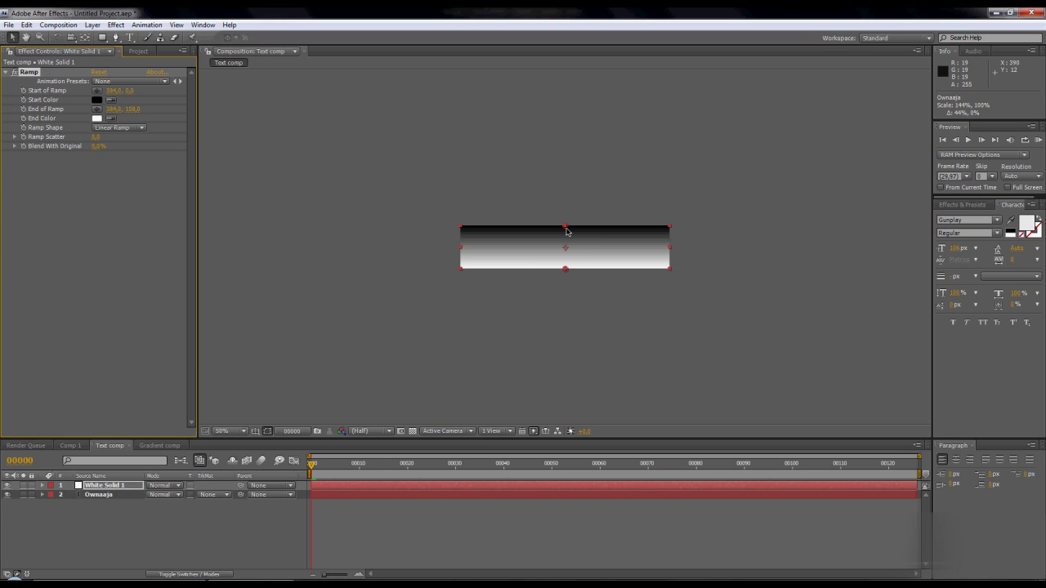
left_click_drag(566, 231, 673, 254)
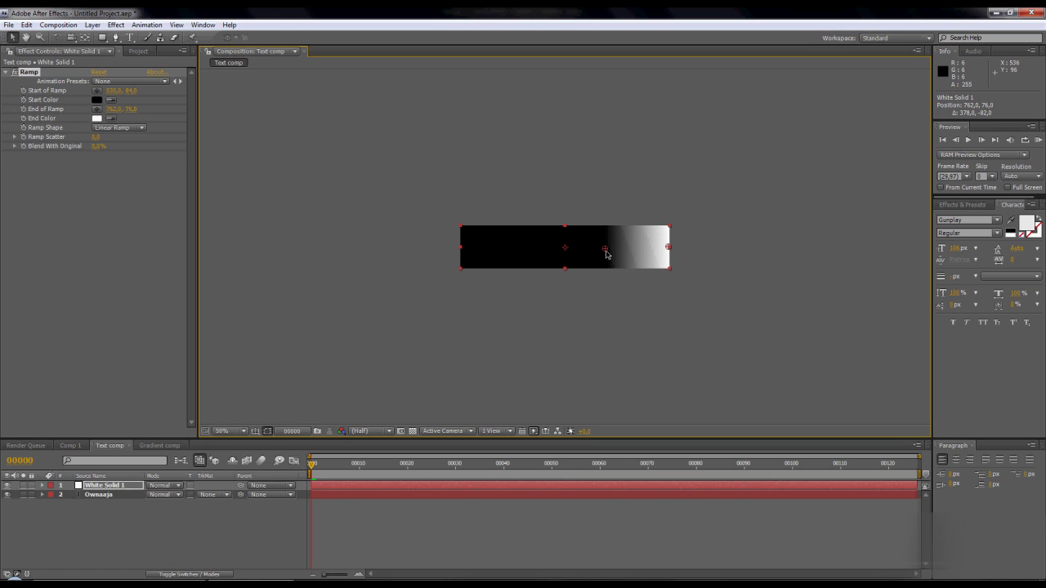
left_click_drag(605, 251, 606, 249)
left_click(227, 500)
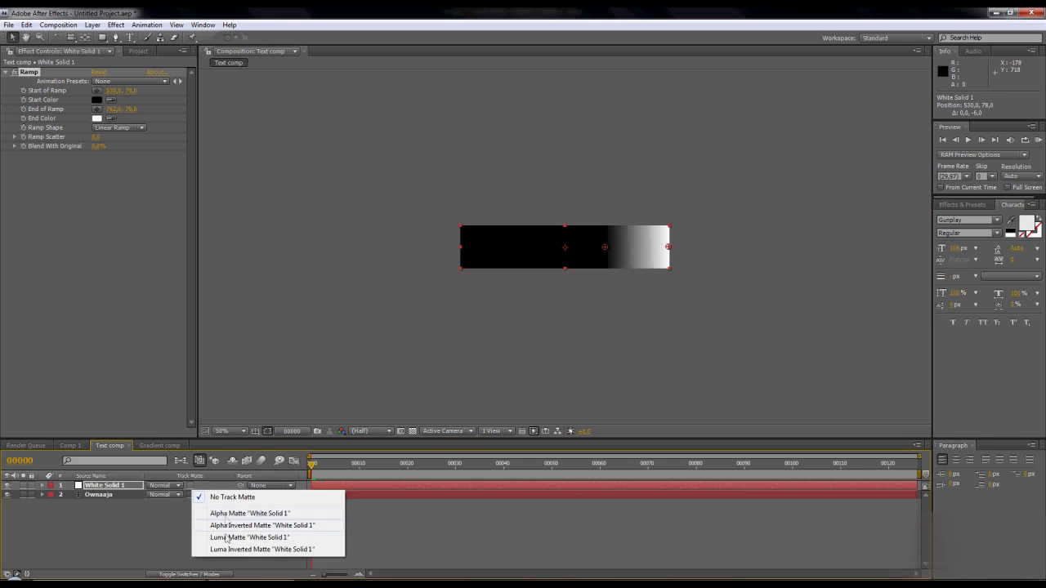
Set the text's matte to Luma Inverted, move the solid left to -126, 77, and adjust End of Ramp.
left_click(221, 552)
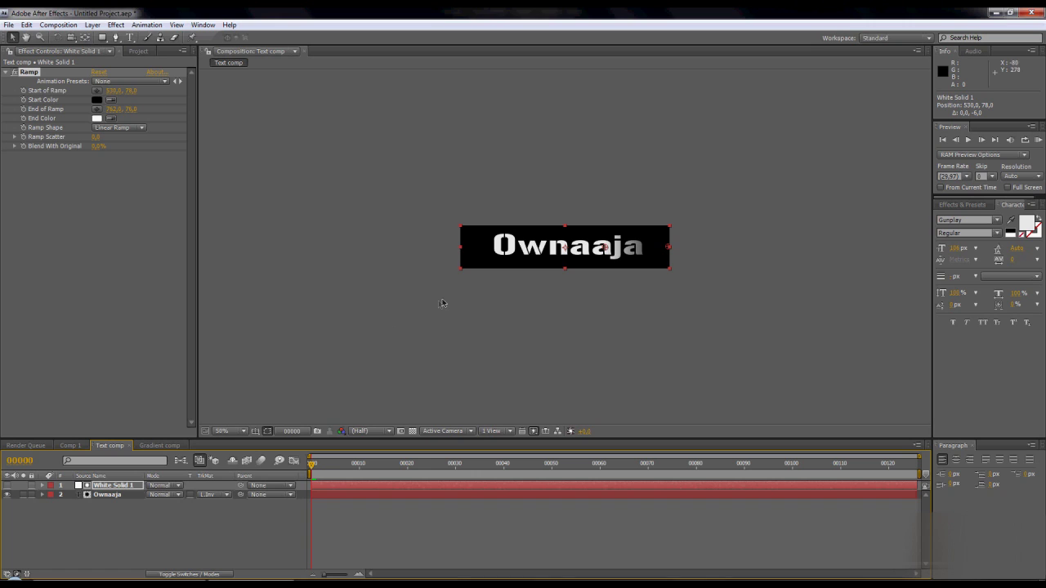
left_click_drag(526, 262, 385, 260)
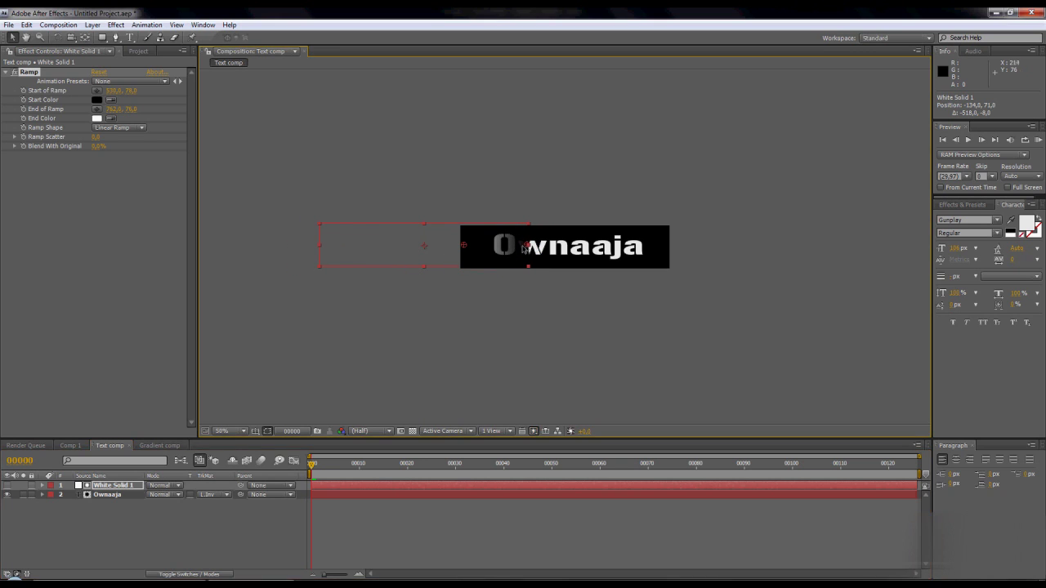
left_click_drag(527, 247, 509, 264)
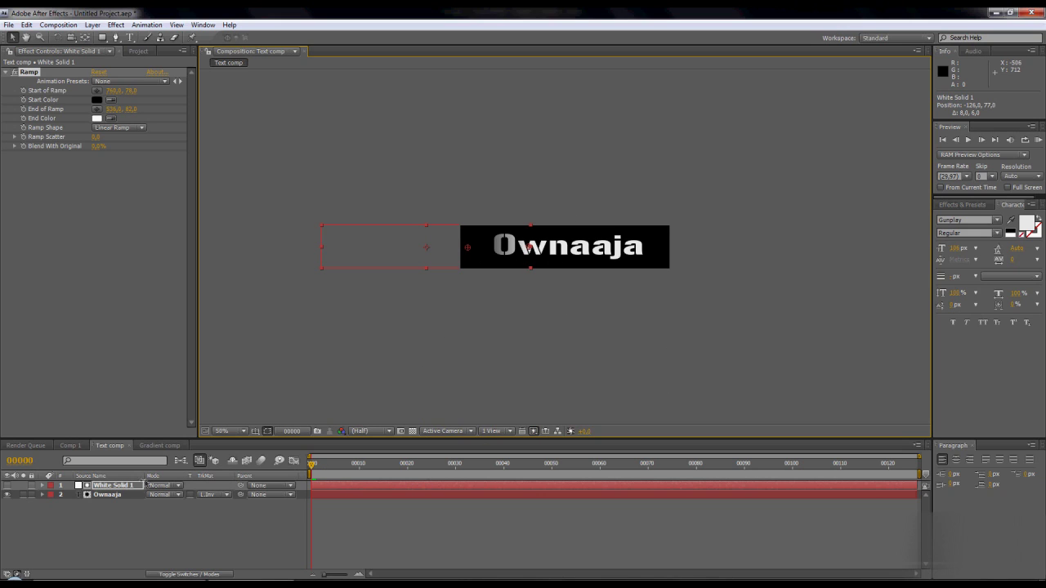
key("p")
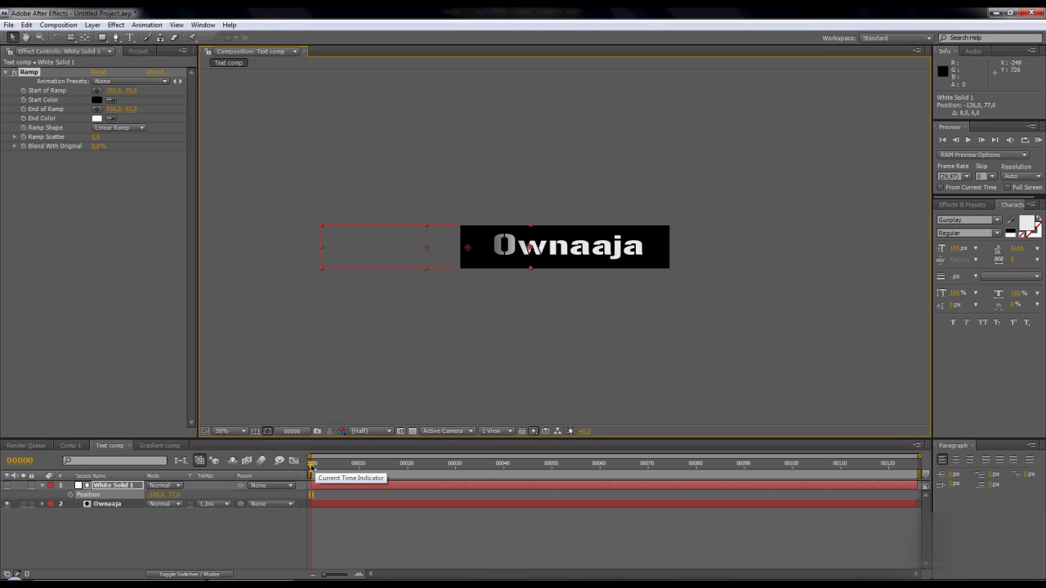
Set a Position keyframe on White Solid 1 at frame 25.
left_click_drag(311, 466, 431, 465)
key("alt+shift+p")
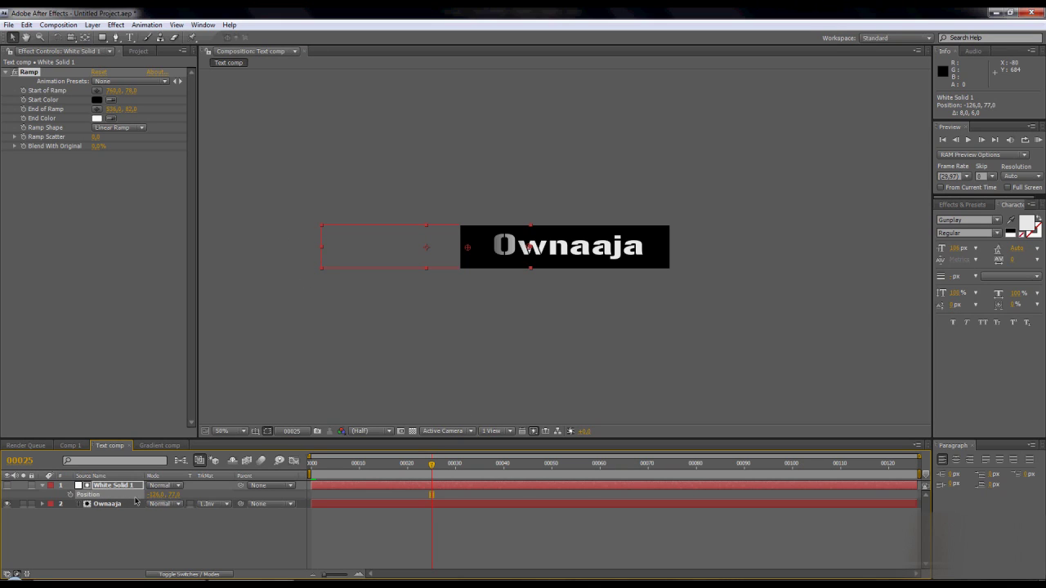
left_click(81, 495)
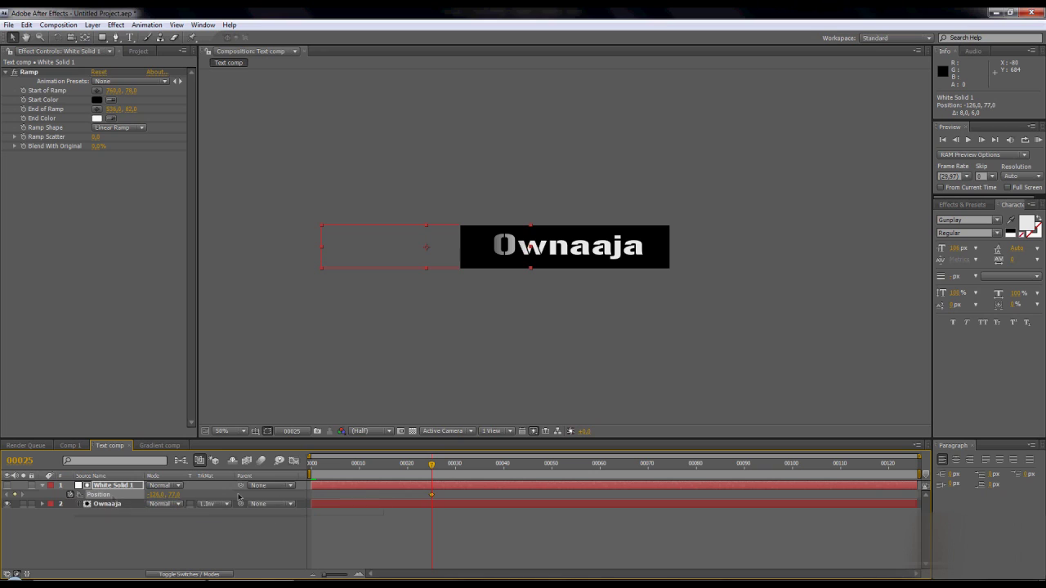
At frame 75, slide the solid right to 510, 77 over Ownaaja and preview the wipe.
left_click(462, 464)
left_click_drag(467, 466, 656, 472)
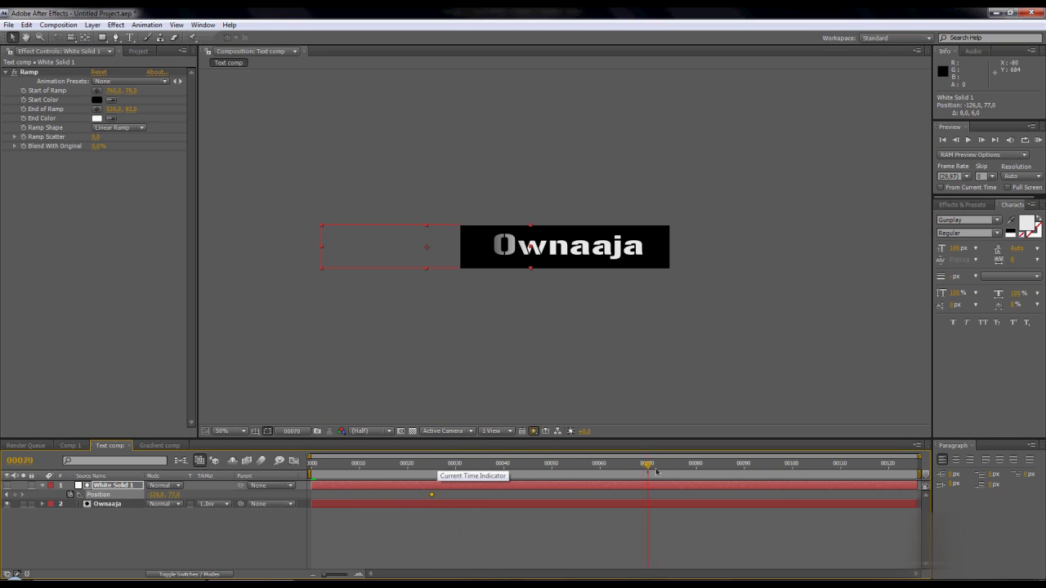
left_click(456, 250)
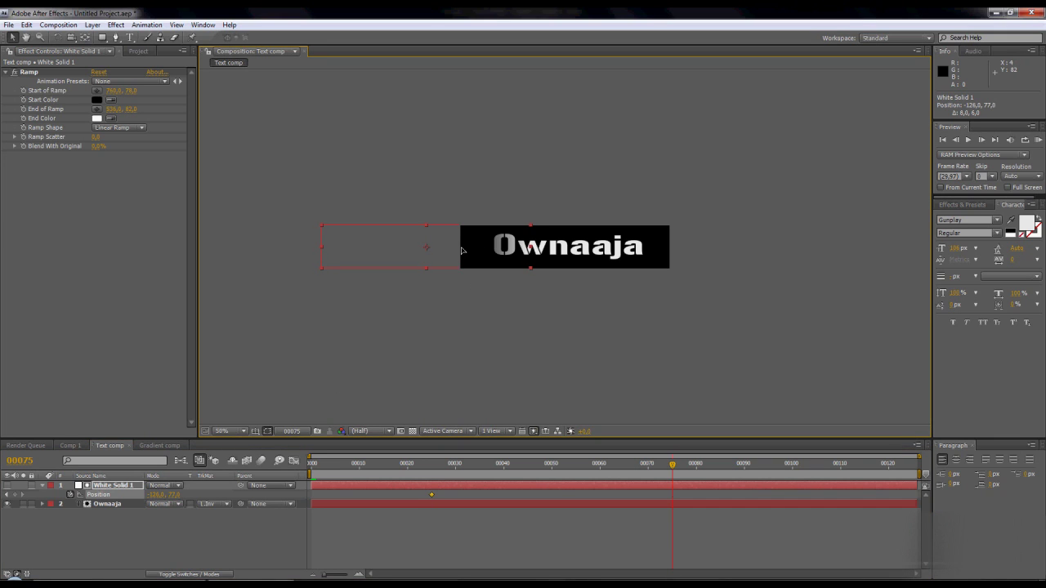
left_click_drag(462, 250, 636, 250)
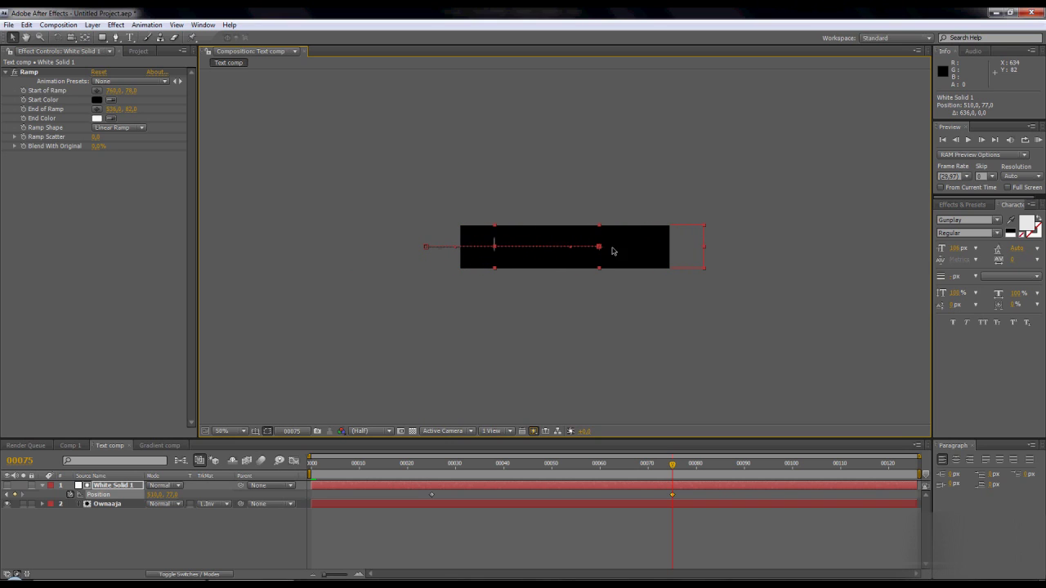
left_click_drag(495, 246, 487, 252)
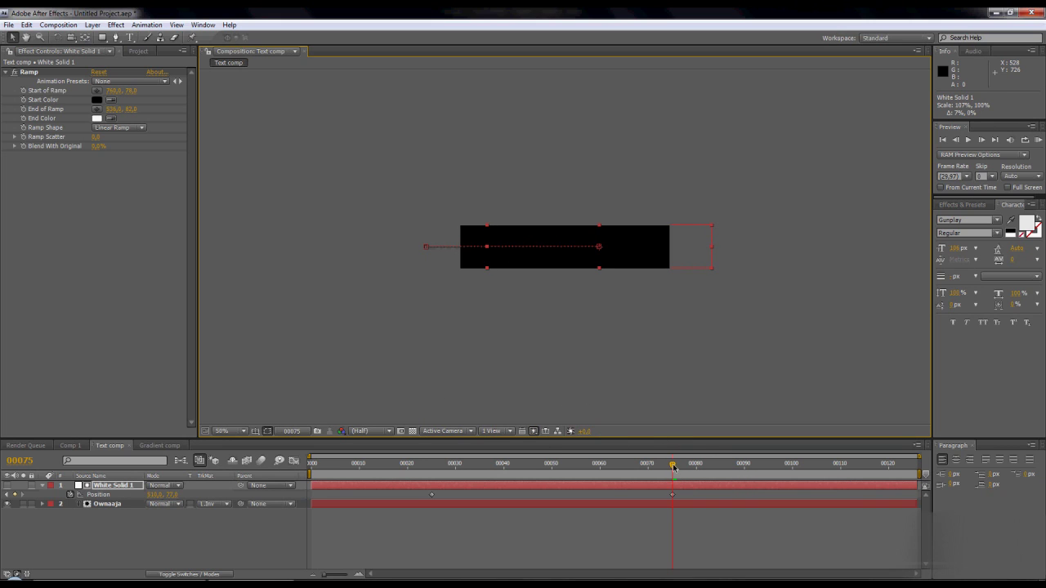
left_click_drag(674, 468, 320, 488)
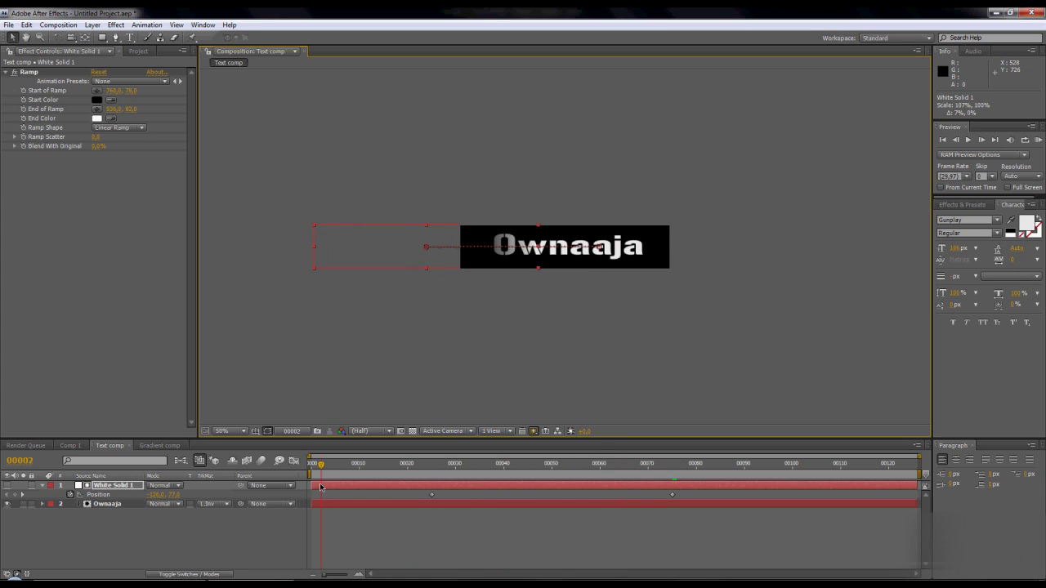
left_click(968, 140)
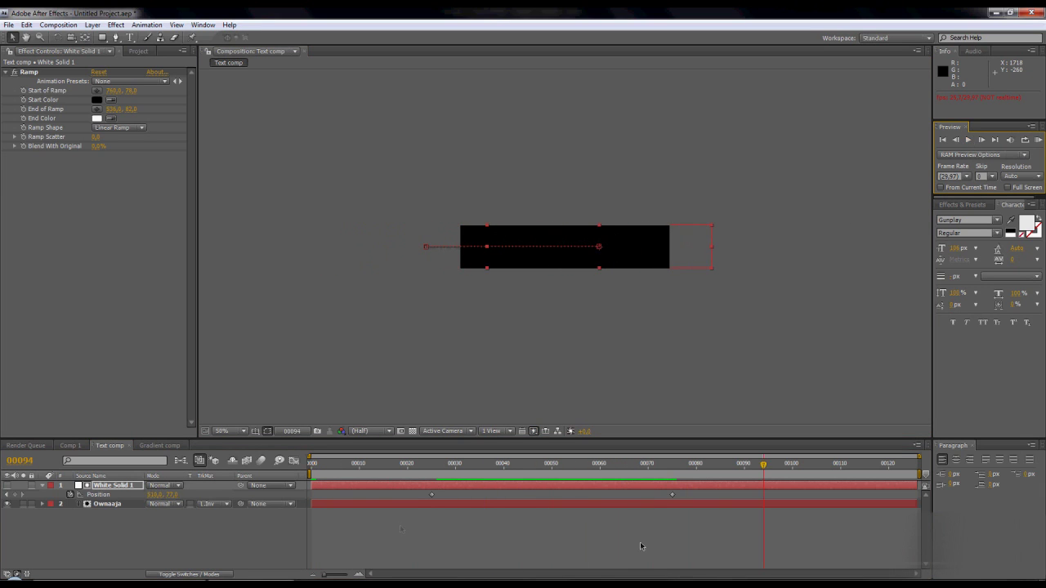
In Gradient comp, add White Solid 2 and set its width to 768*2.
left_click(161, 445)
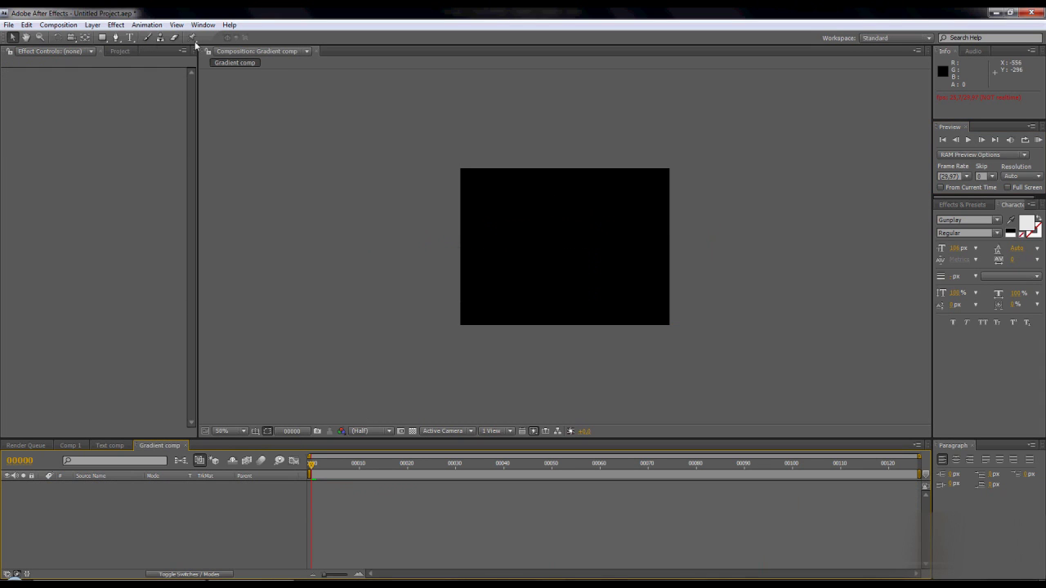
left_click(93, 24)
mouse_move(199, 40)
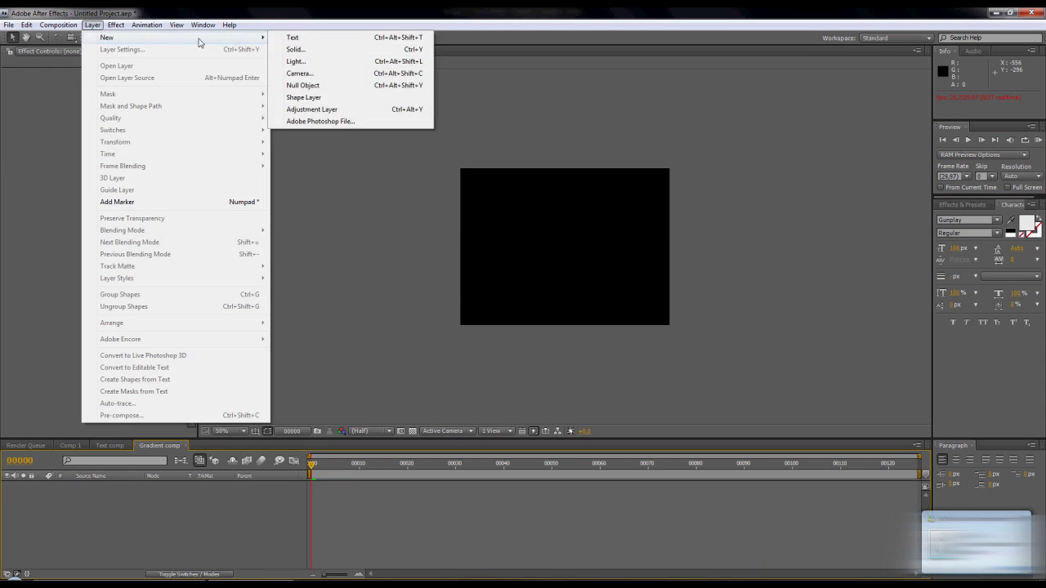
left_click(290, 51)
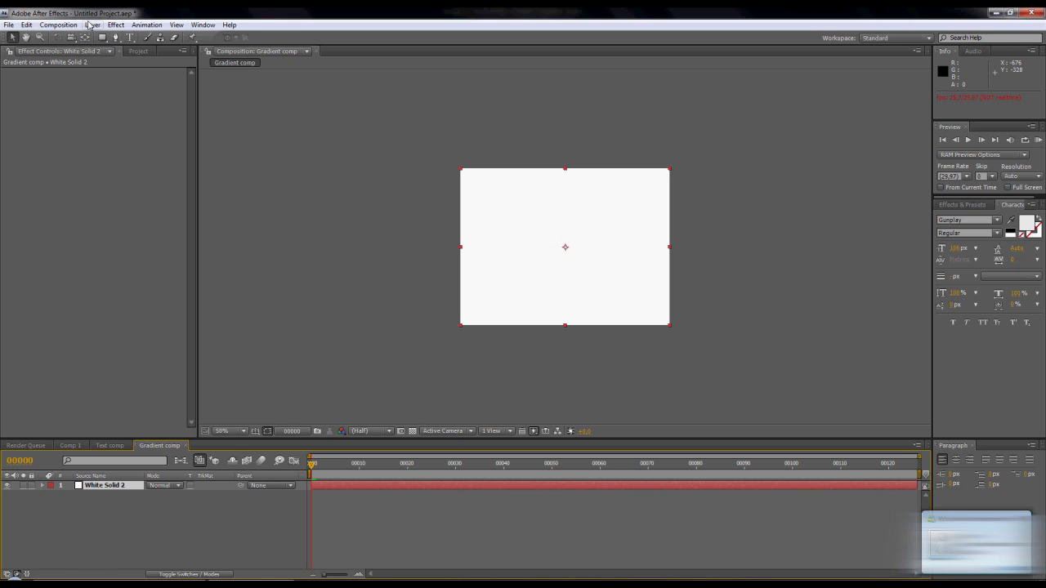
left_click(92, 26)
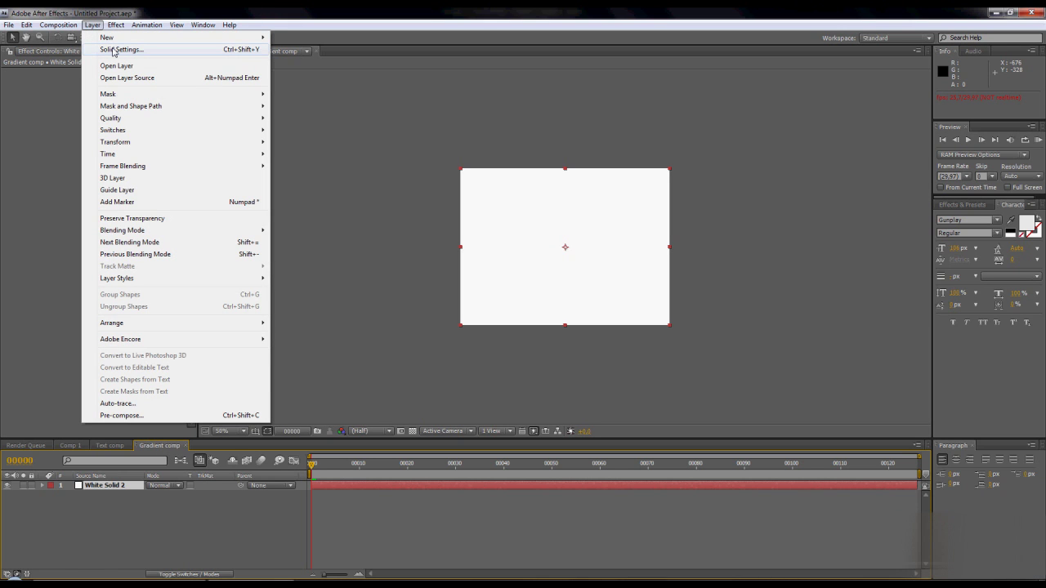
left_click(113, 51)
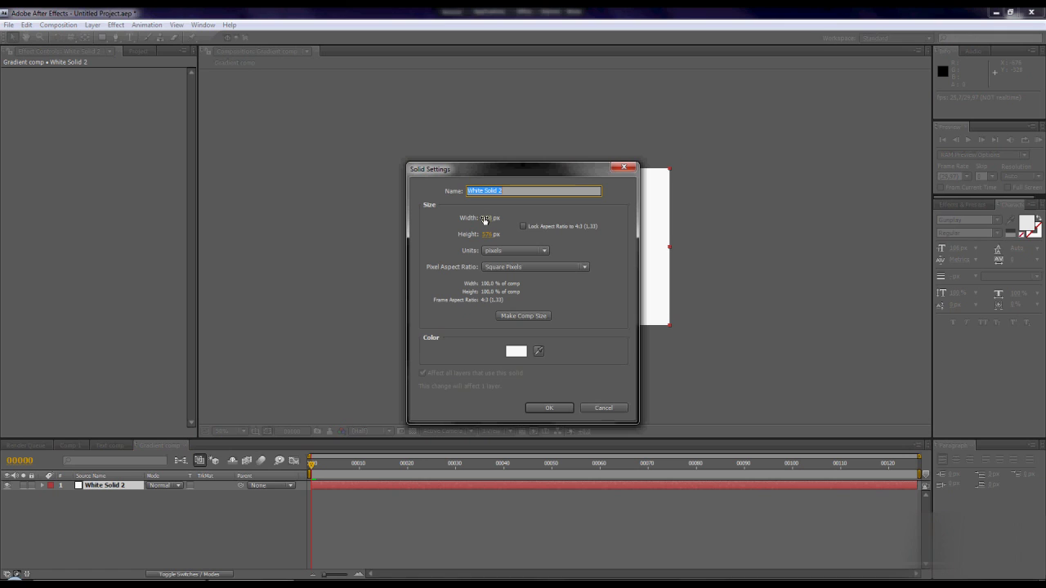
left_click(484, 219)
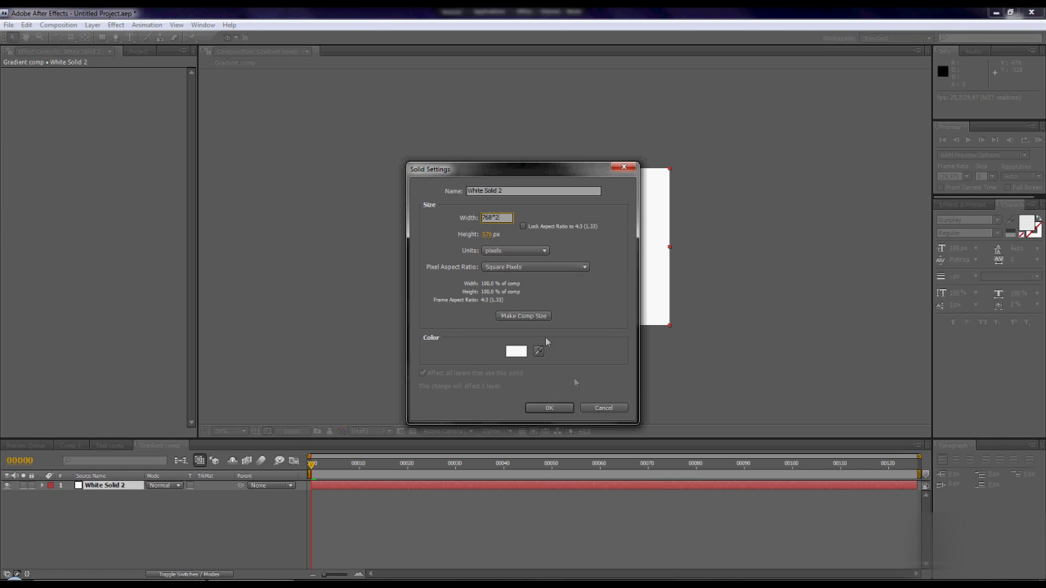
left_click(559, 409)
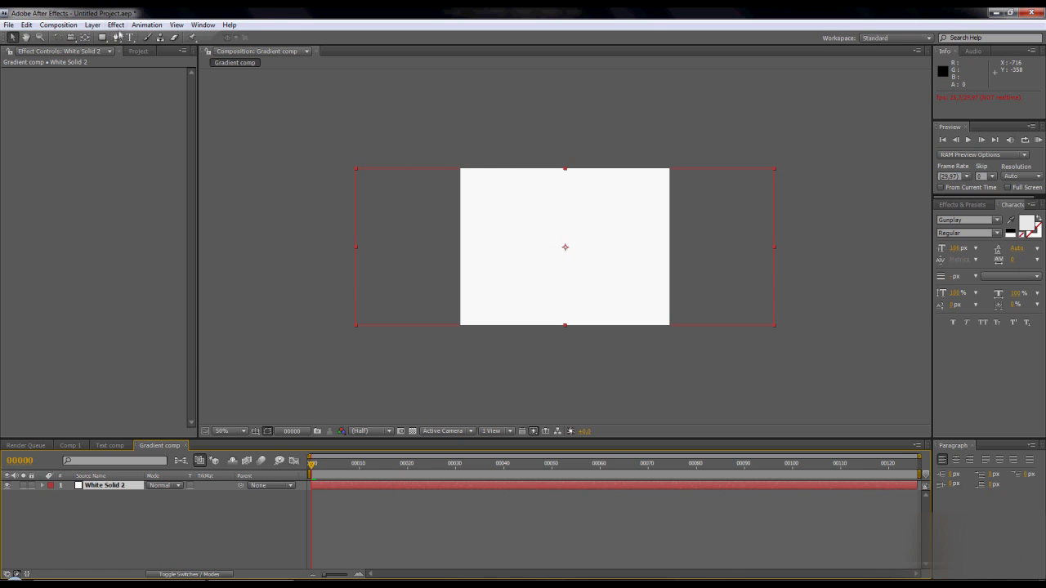
left_click(115, 25)
Apply a horizontal white-to-black Ramp to the wide solid and move it to -772, 288.
mouse_move(198, 175)
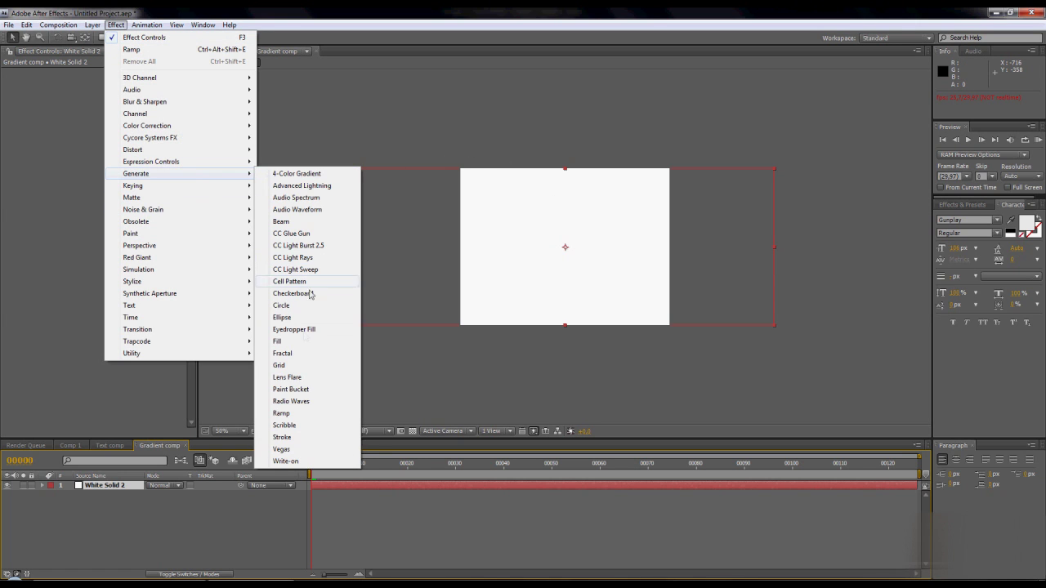
left_click(280, 413)
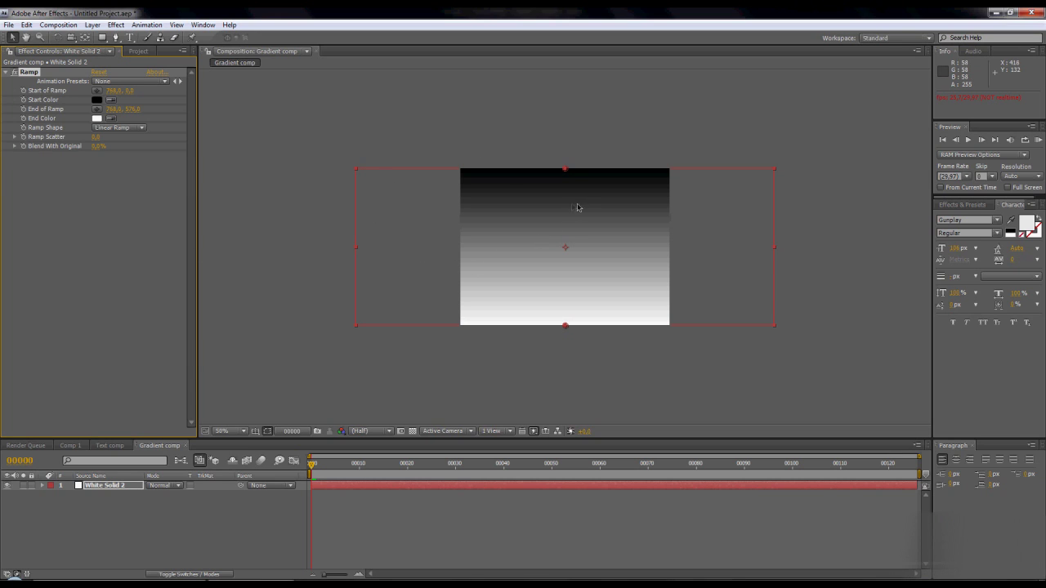
left_click_drag(568, 173, 777, 252)
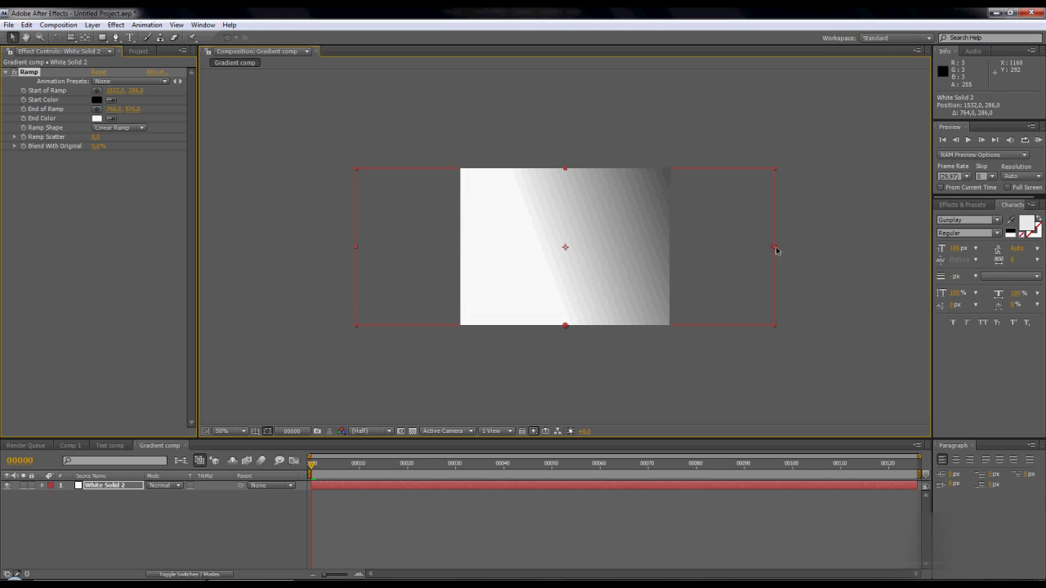
left_click_drag(565, 327, 361, 252)
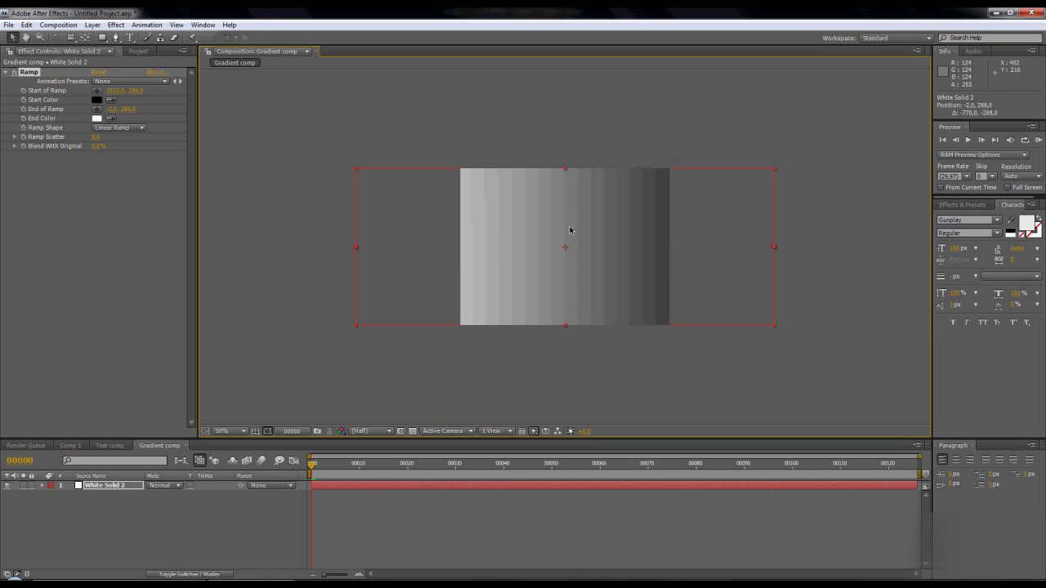
left_click_drag(588, 222, 289, 223)
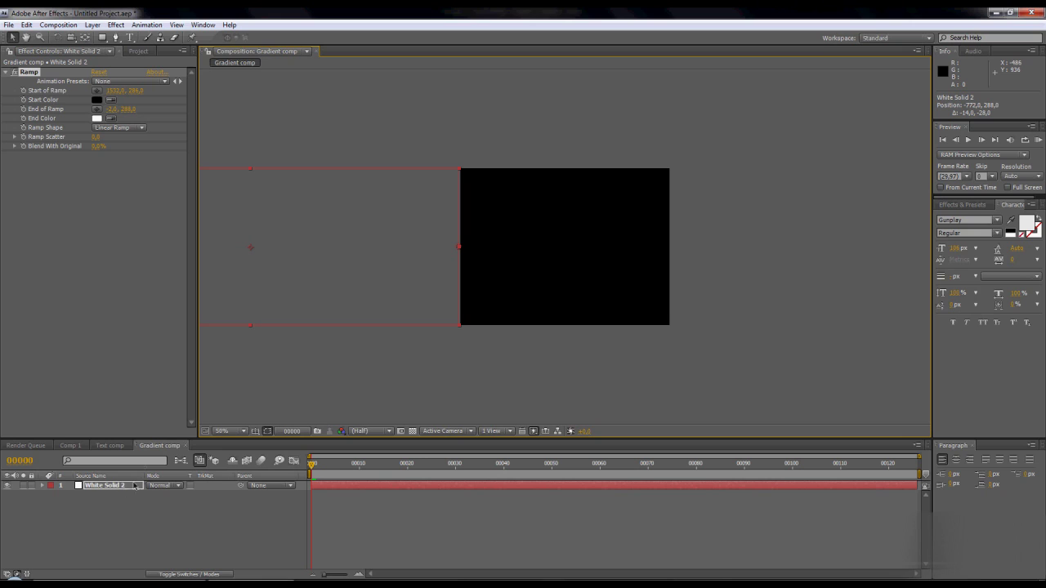
Keyframe the solid's Position at frame 0, slide it to 770, 288 at frame 75, then open Comp 1.
key("p")
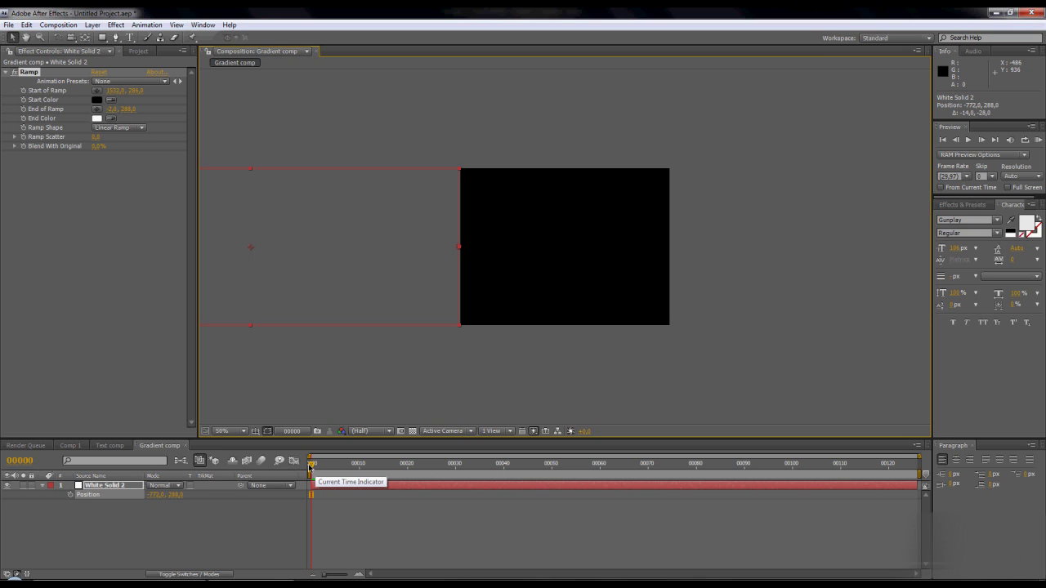
left_click(71, 496)
left_click_drag(311, 464, 673, 471)
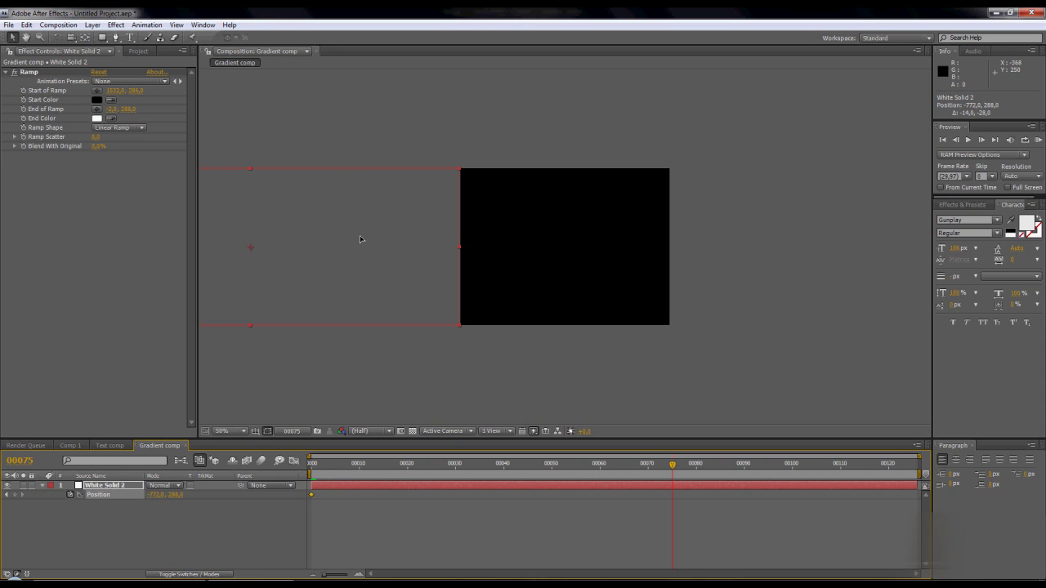
left_click_drag(360, 239, 779, 277)
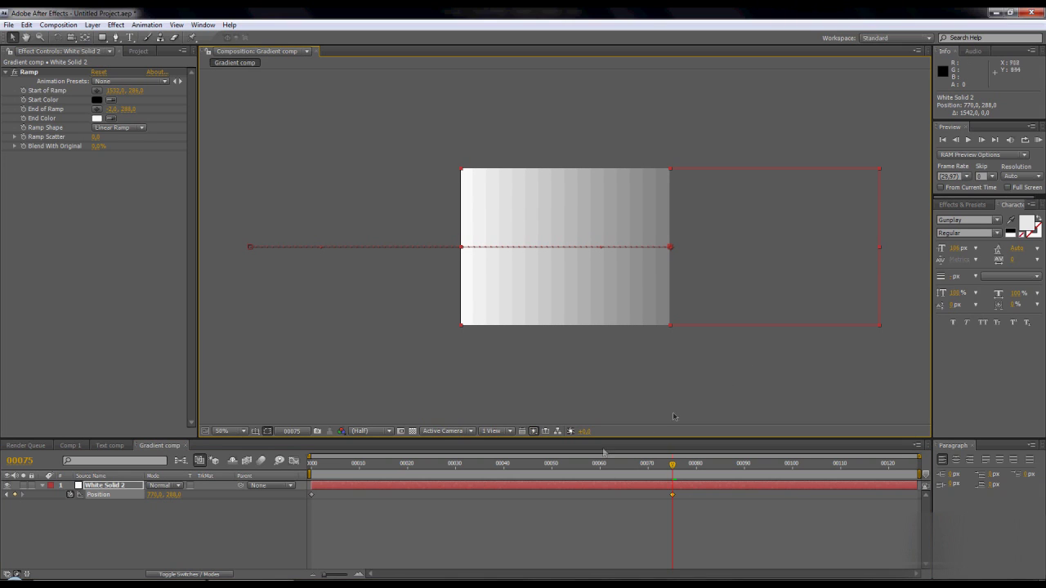
left_click(70, 446)
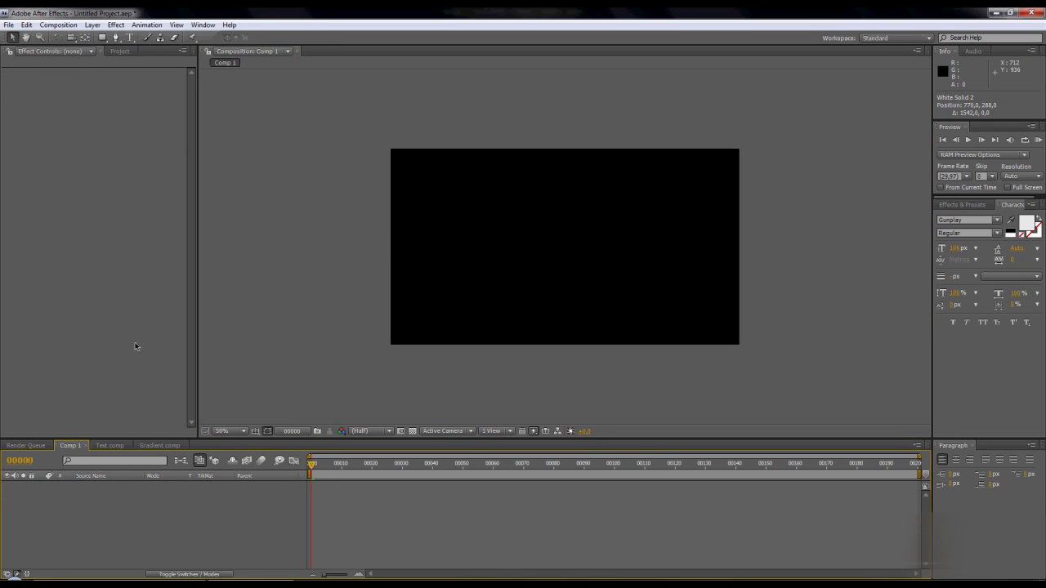
Place Text comp above Gradient comp in the Comp 1 timeline and switch off Text comp's visibility.
left_click(120, 52)
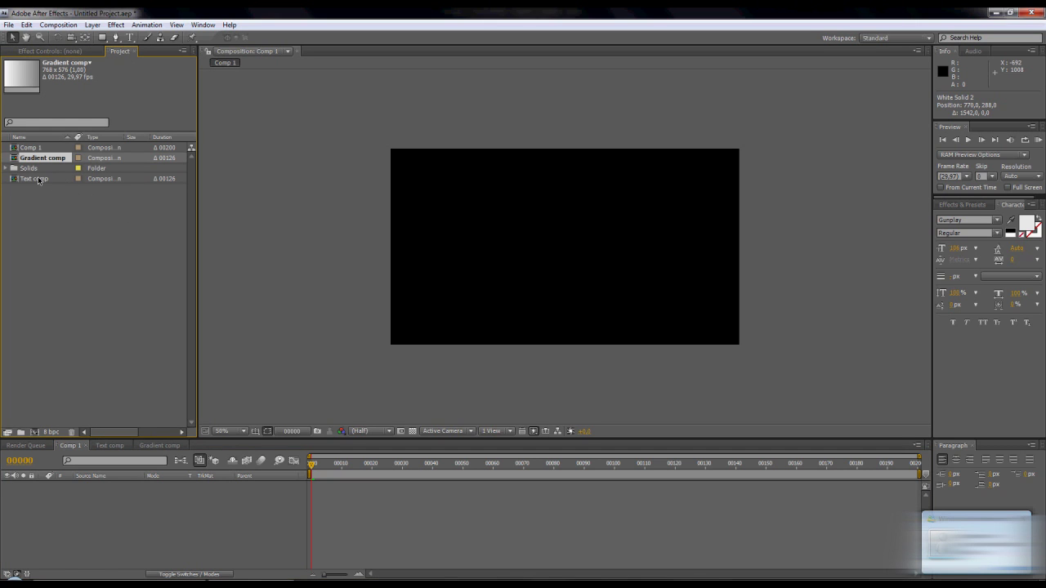
left_click_drag(33, 180, 11, 512)
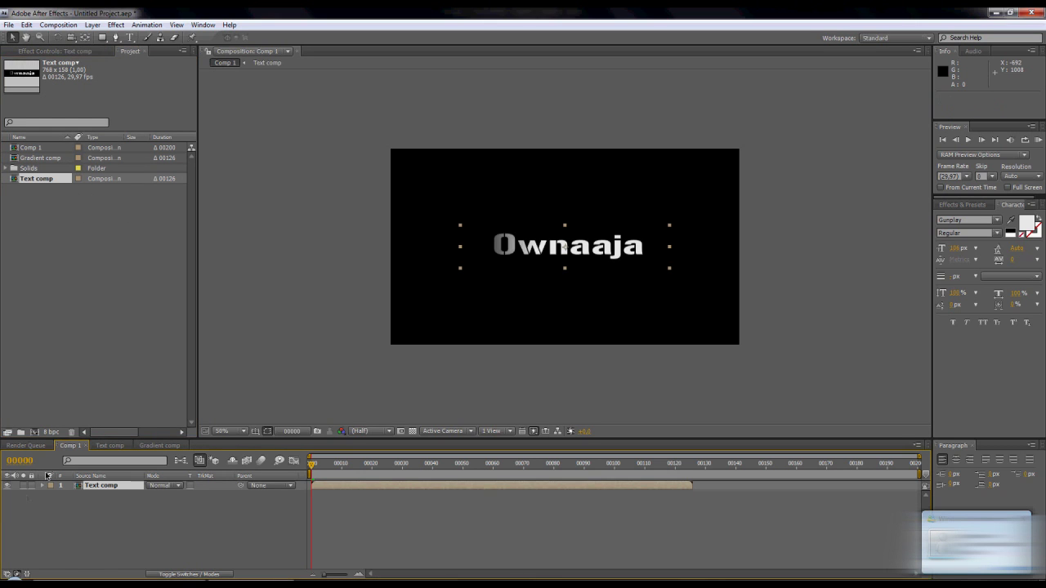
left_click_drag(27, 163, 10, 495)
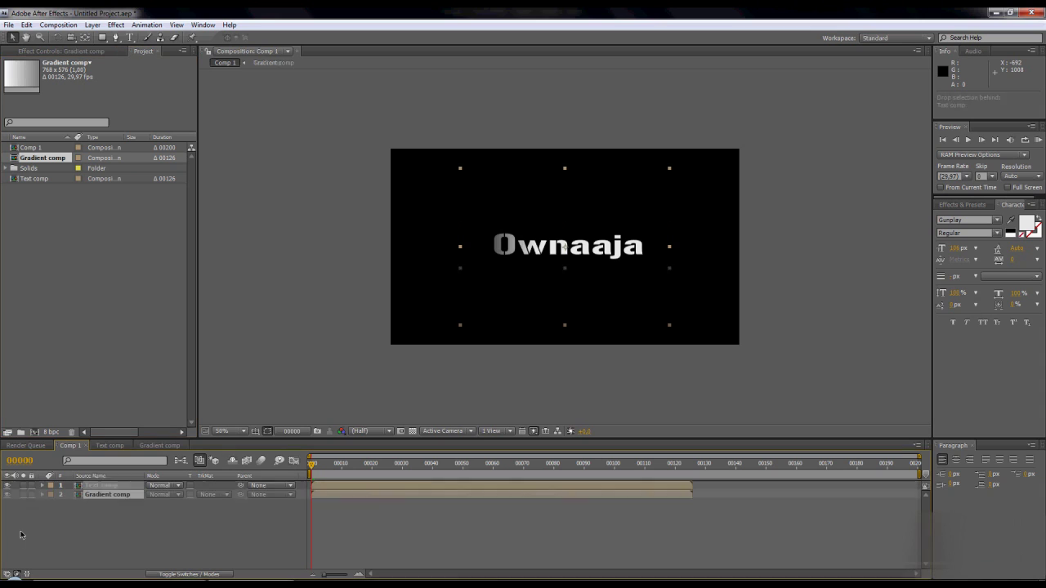
left_click(8, 486)
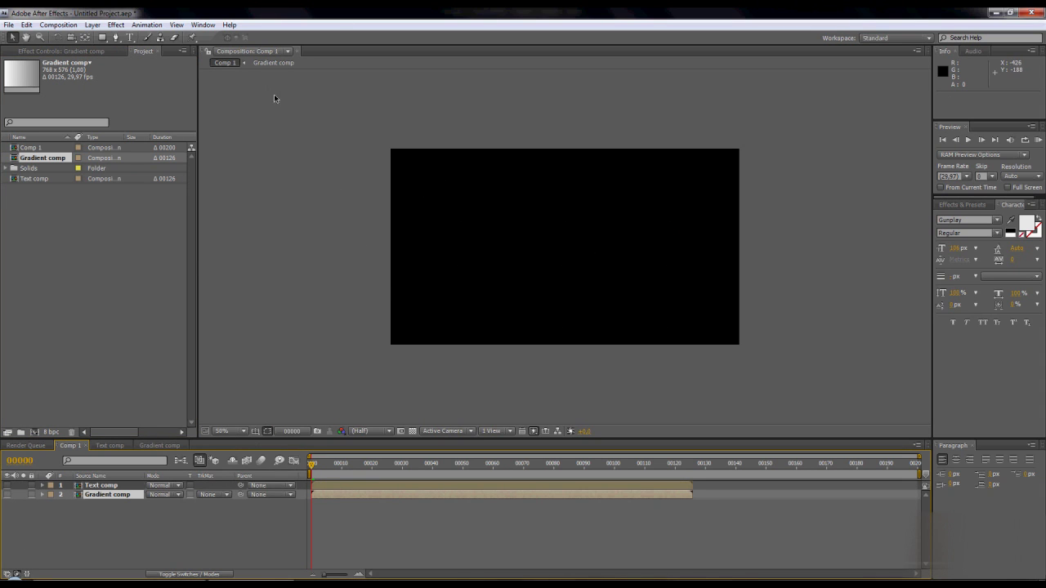
left_click(92, 25)
Create a 768 × 576 white solid, White Solid 3, at the top of Comp 1.
mouse_move(96, 41)
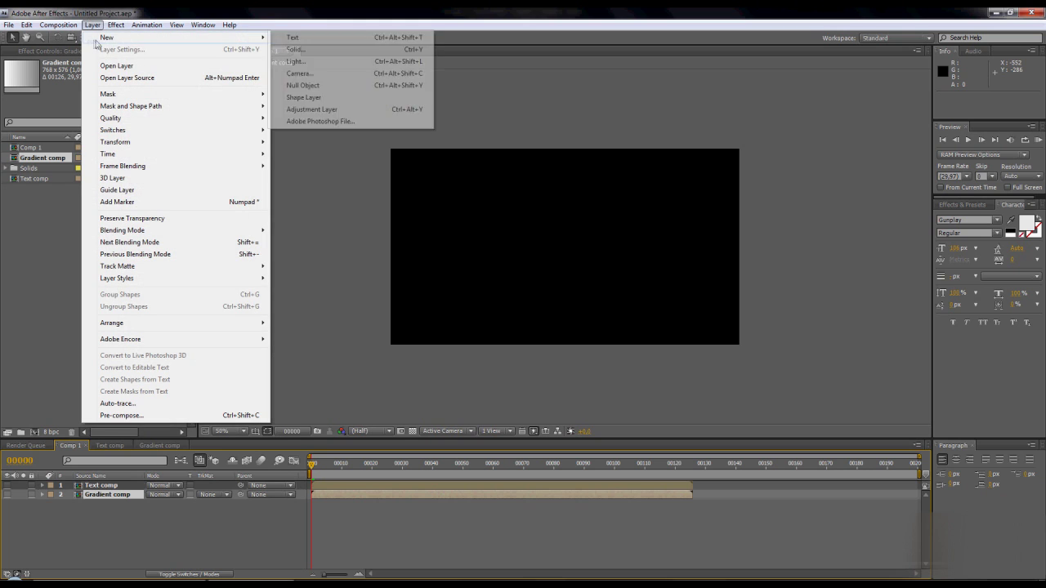
left_click(306, 54)
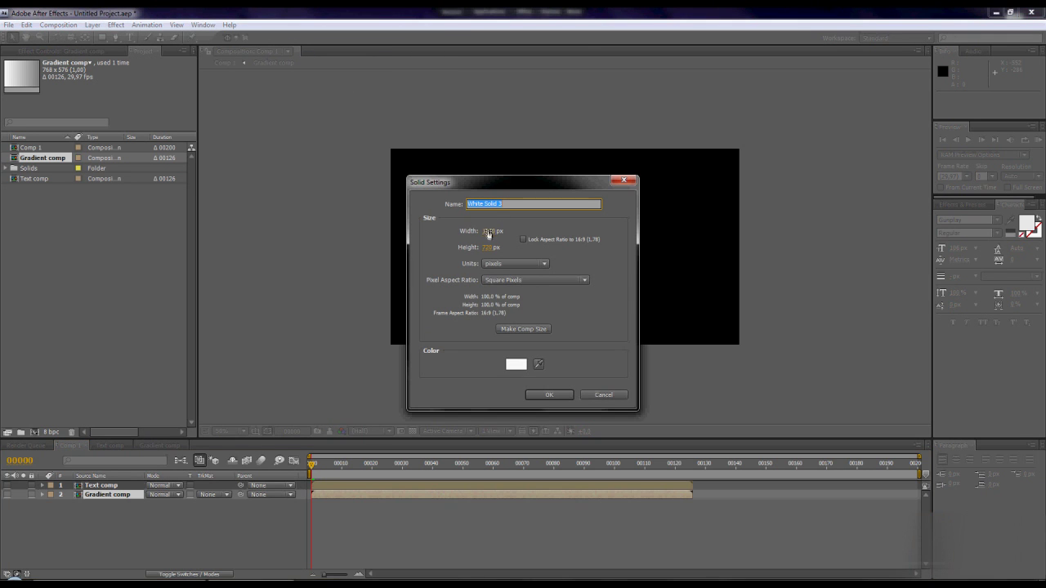
left_click(490, 230)
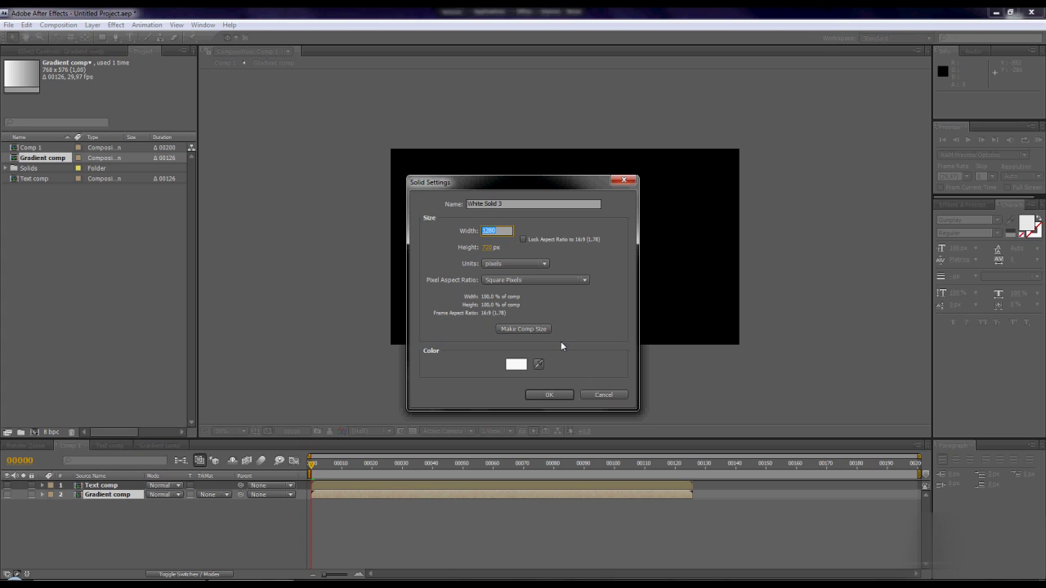
type("768")
left_click(487, 247)
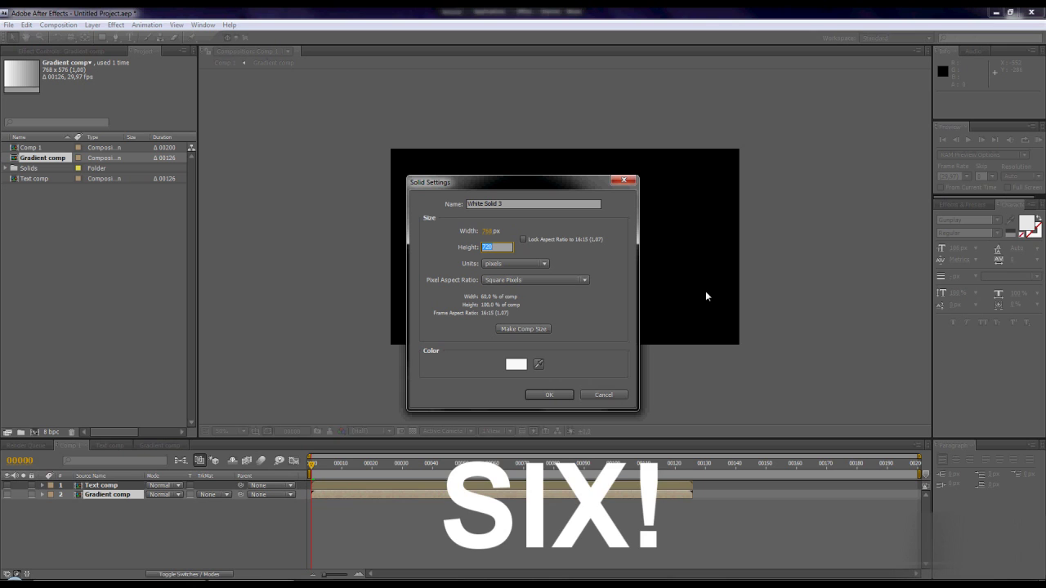
type("576")
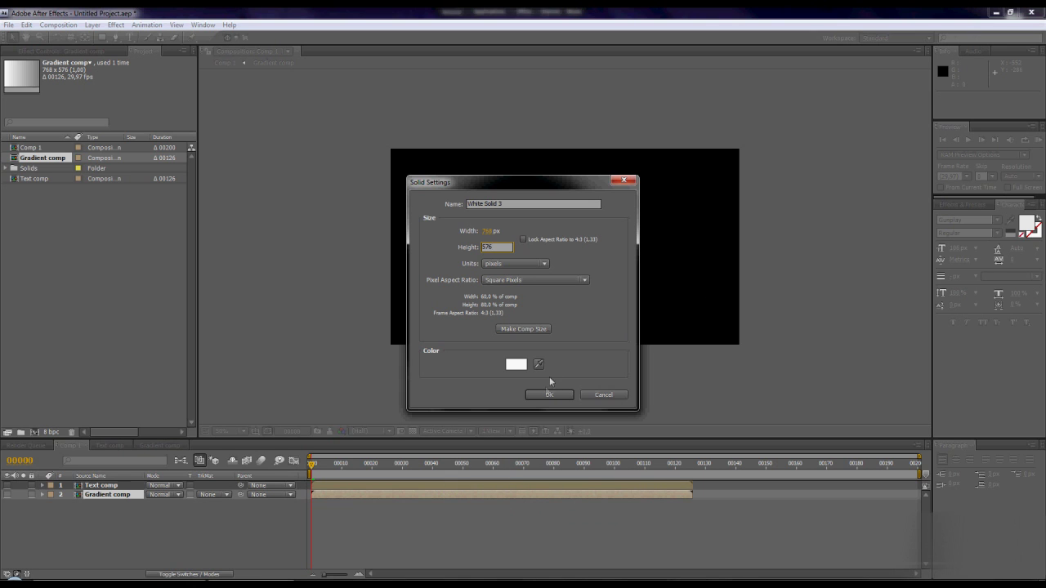
left_click(546, 395)
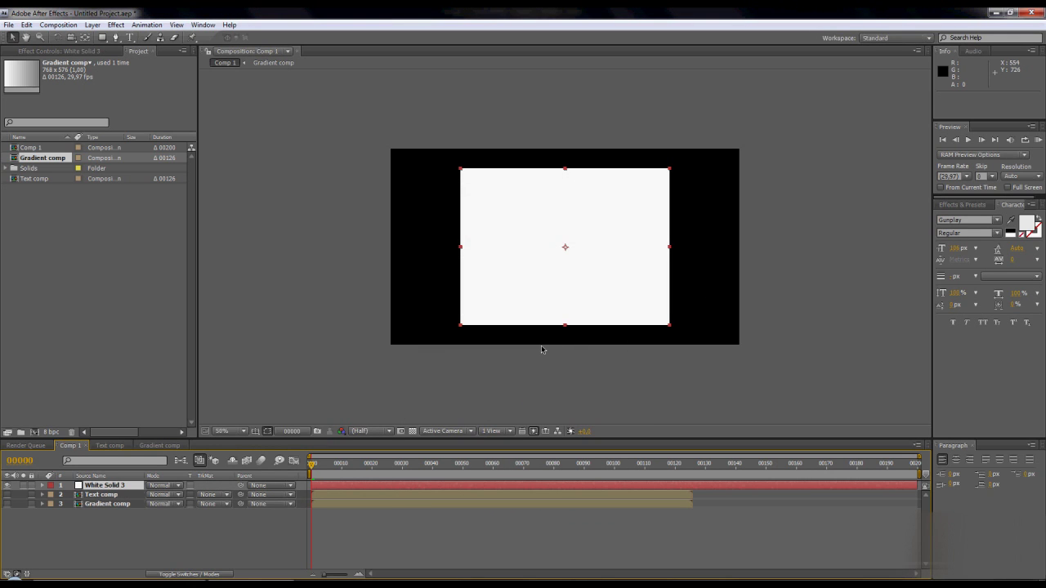
left_click(115, 24)
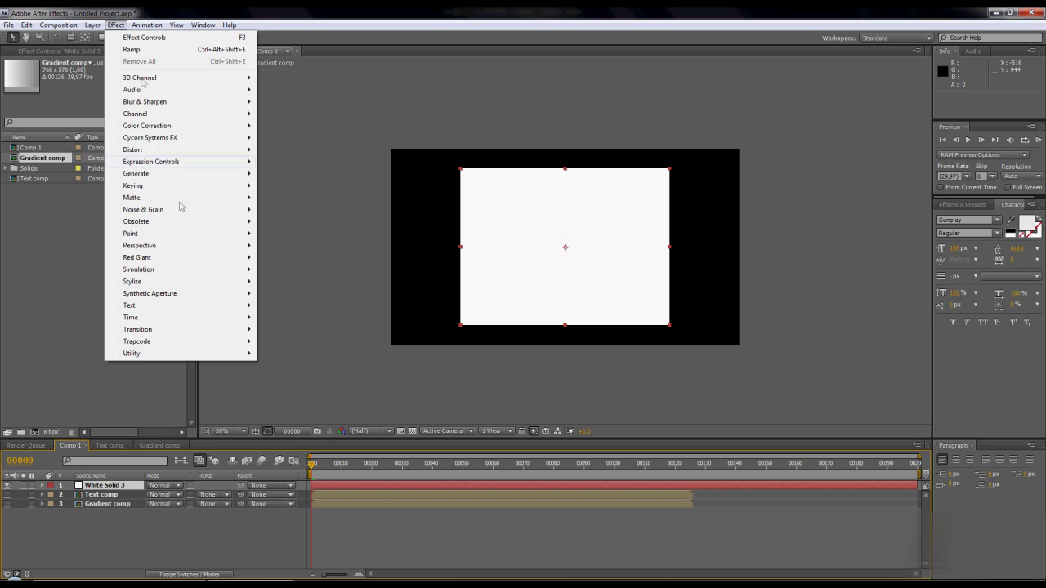
Apply Trapcode Form to White Solid 3 and expand its Base Form group.
mouse_move(152, 344)
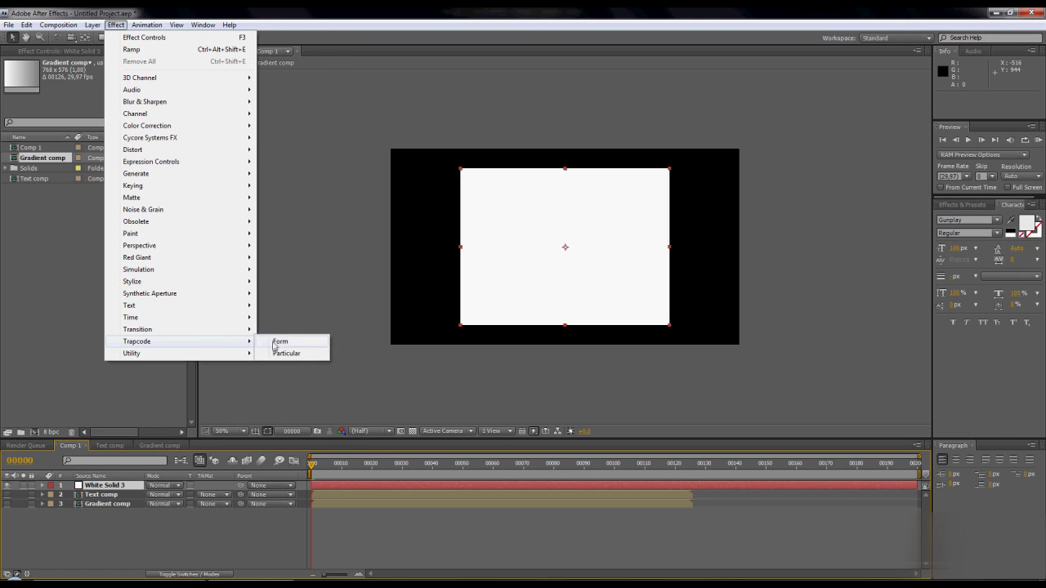
left_click(277, 343)
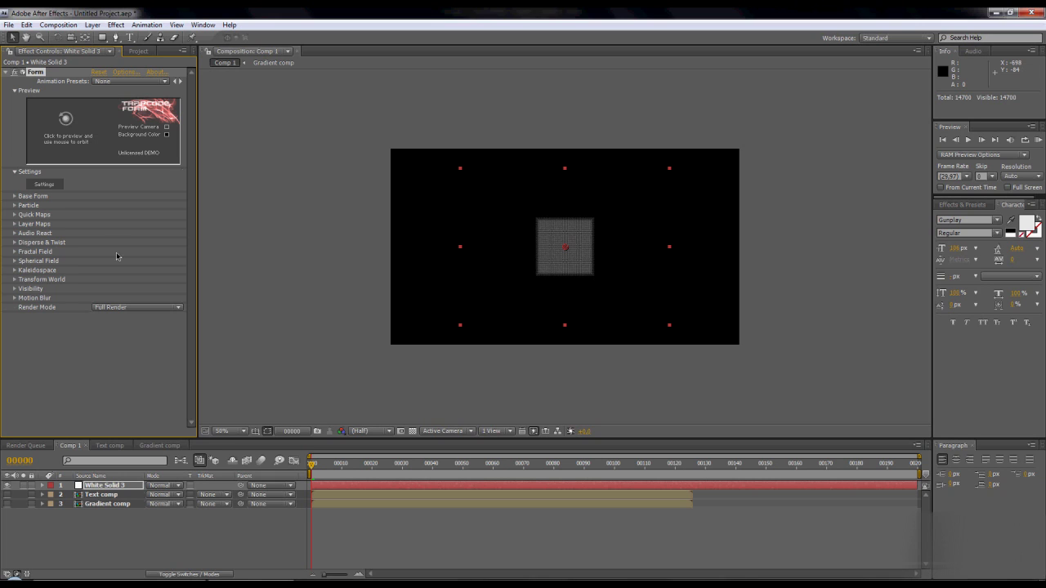
left_click(14, 197)
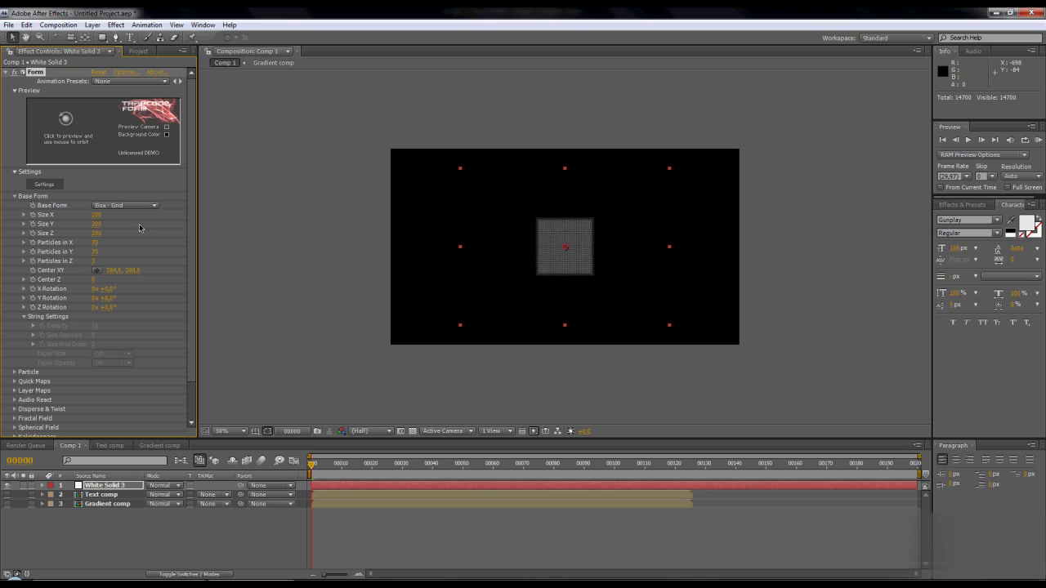
Set Form's Size to 768 × 158 and its Particles in X, Y, Z to 768, 158, 1.
left_click(97, 215)
type("768")
key("Tab")
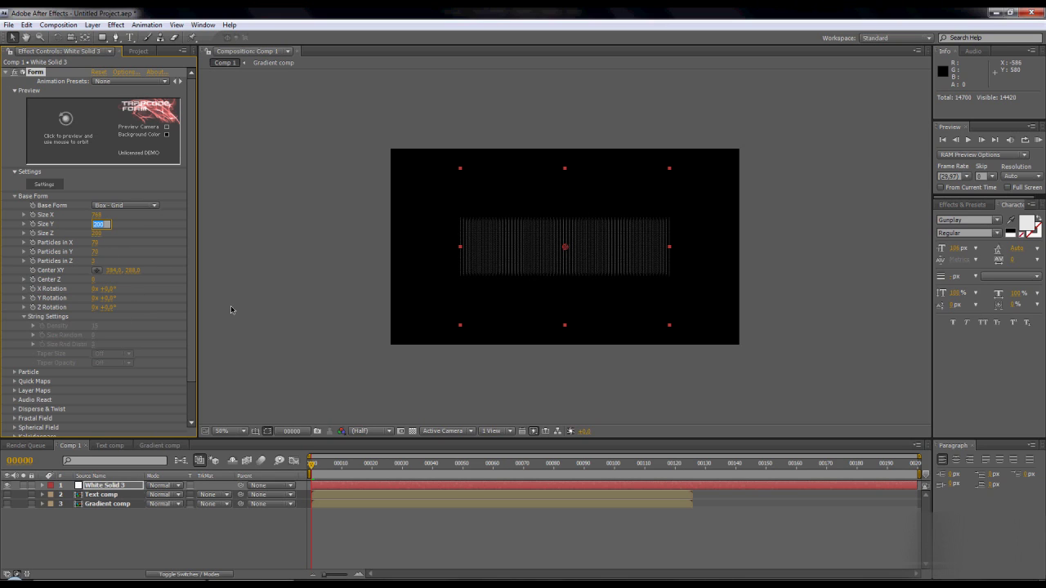
type("158")
left_click(94, 245)
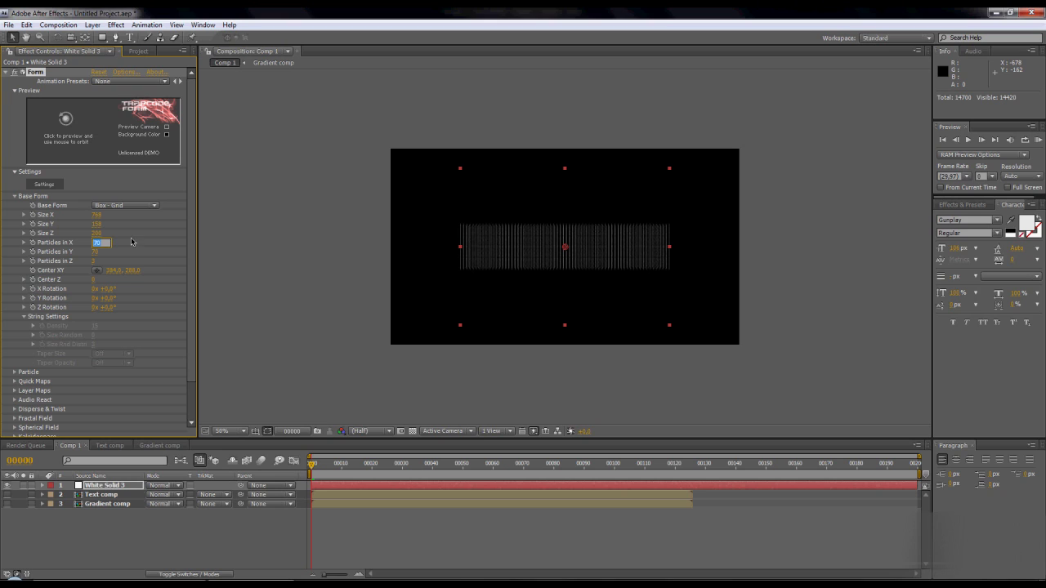
type("7")
left_click(95, 252)
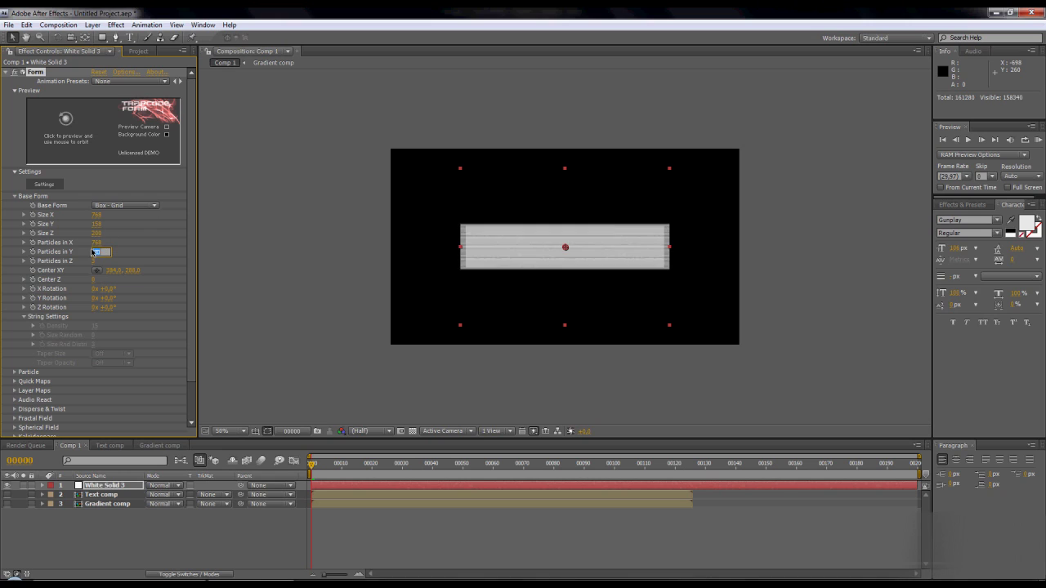
type("1")
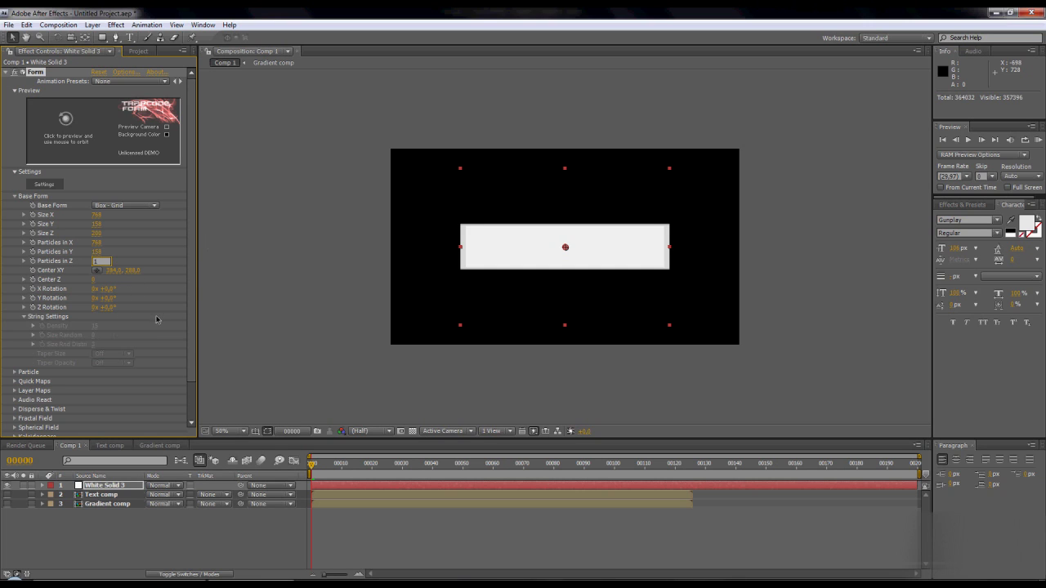
scroll(193, 286, "down", 1)
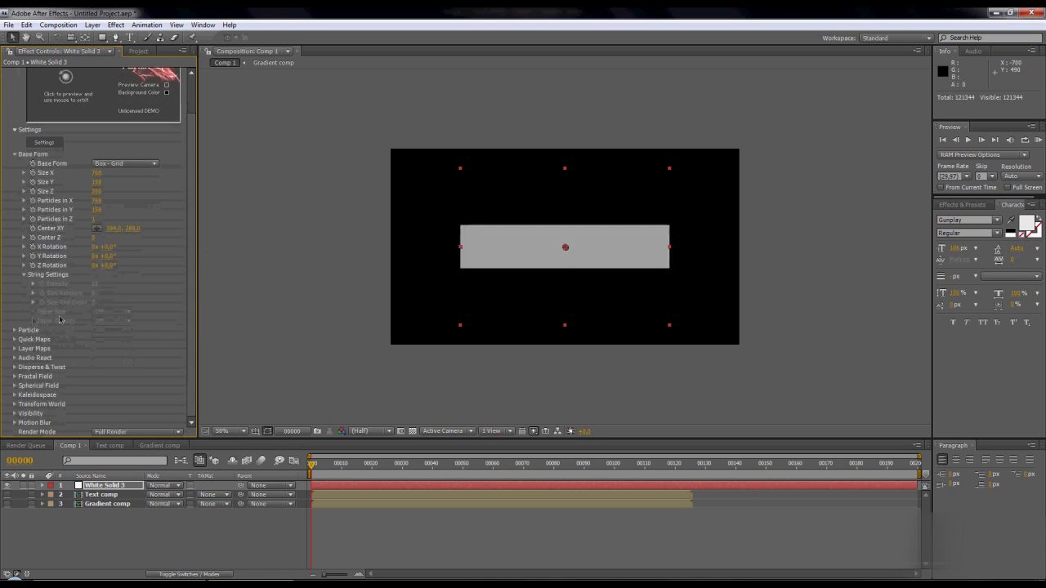
Map Form's Color and Alpha from Text comp, RGBA to RGBA, over XY.
left_click(16, 154)
left_click(14, 205)
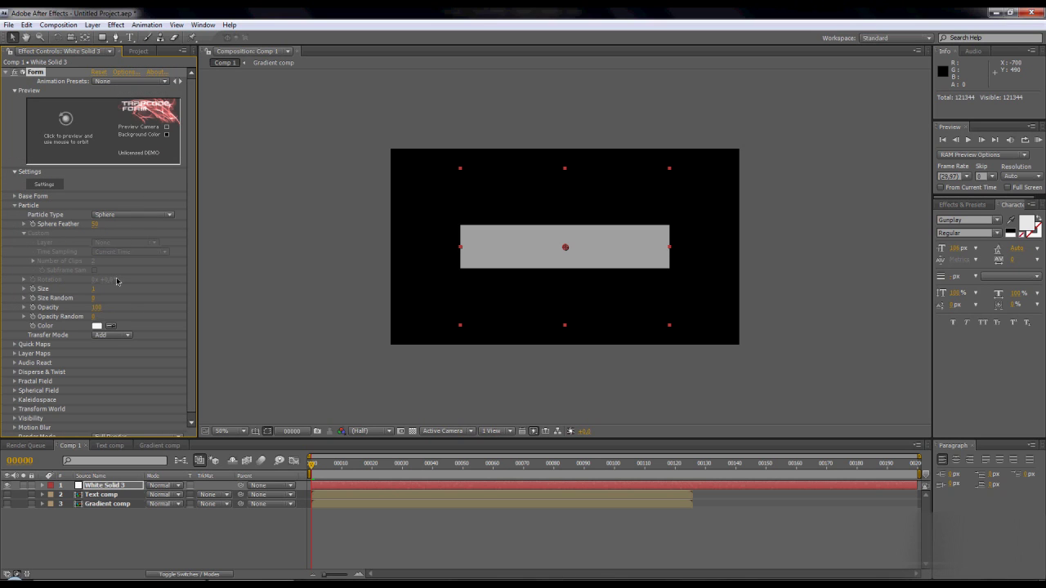
left_click(15, 206)
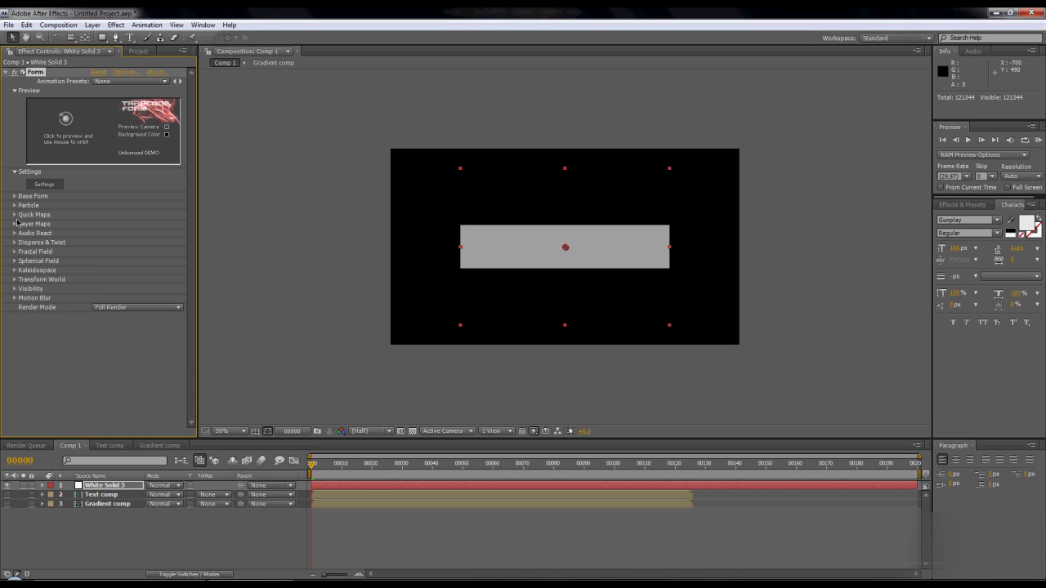
left_click(13, 224)
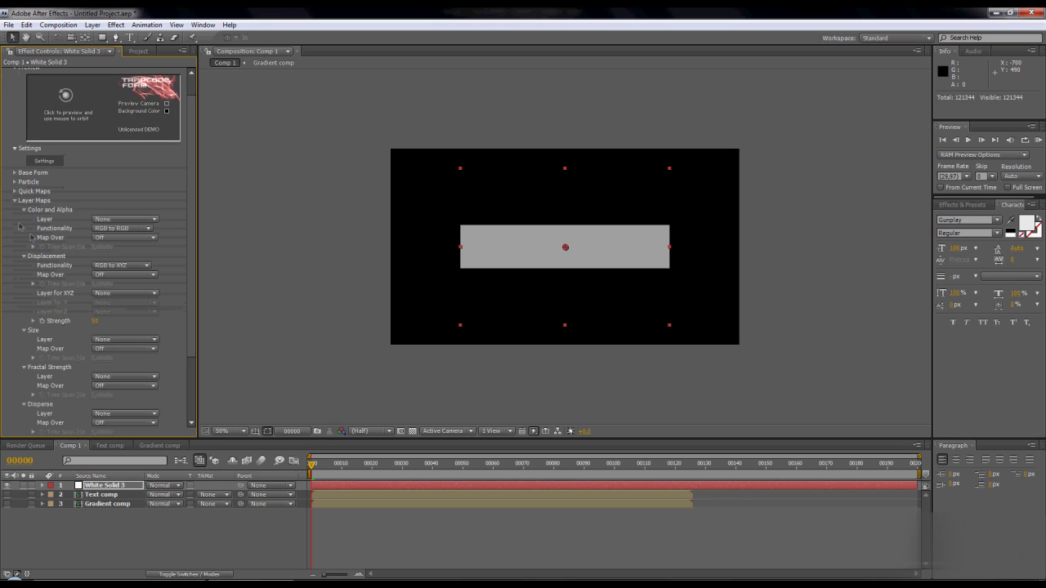
scroll(155, 192, "down", 2)
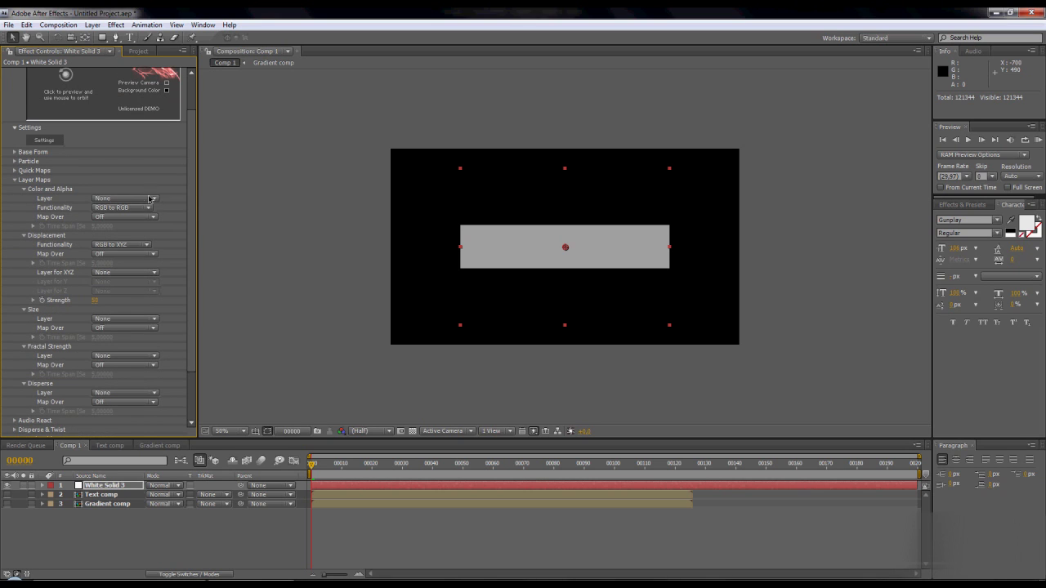
left_click(154, 200)
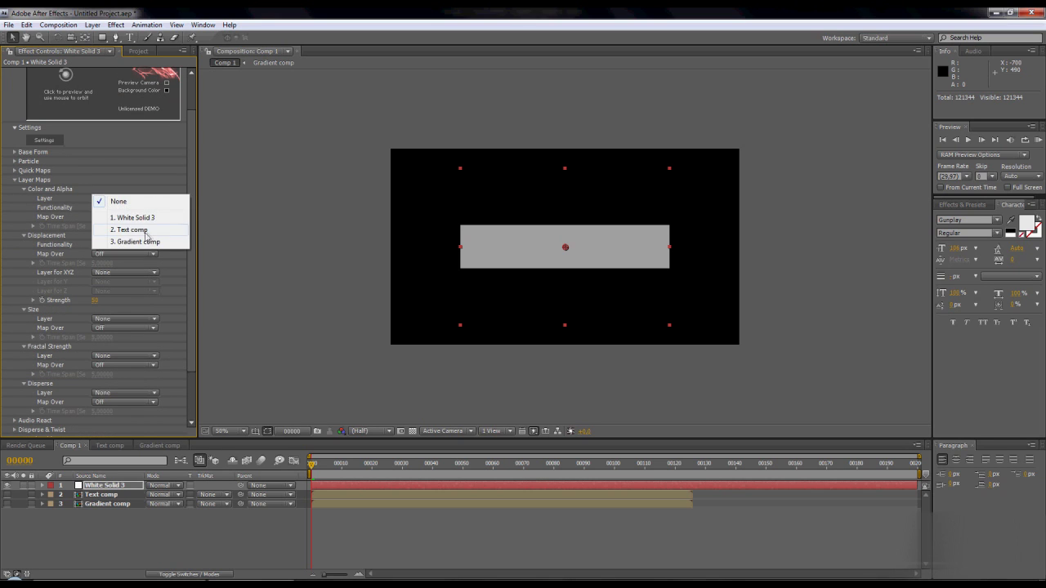
left_click(144, 242)
left_click(24, 233)
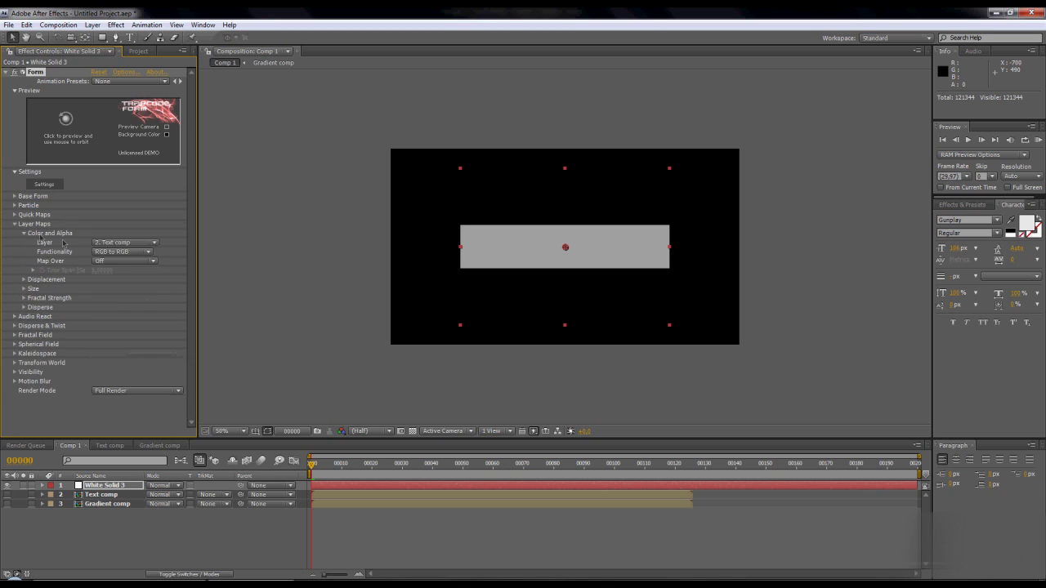
left_click(147, 253)
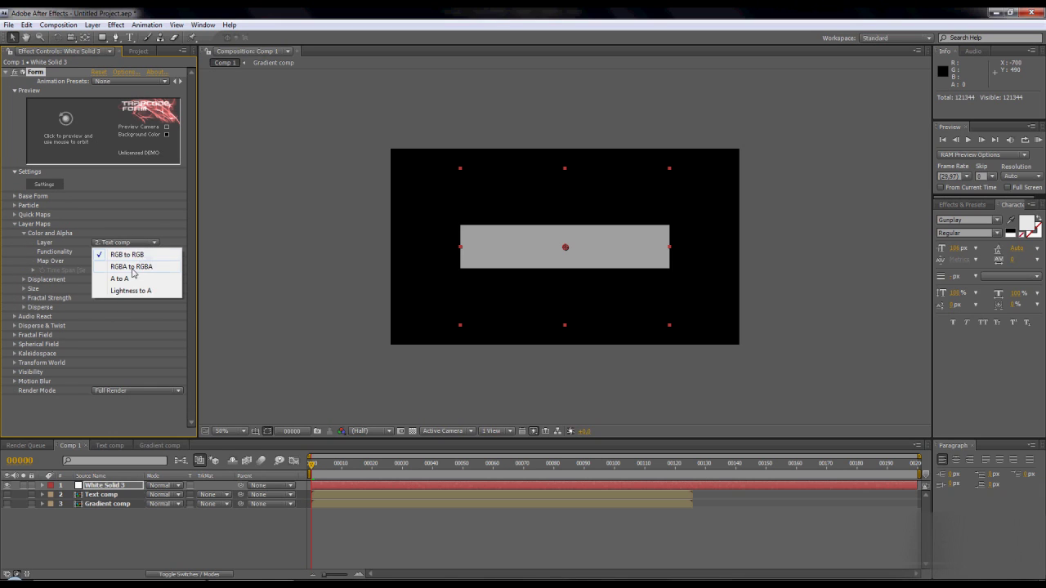
left_click(131, 268)
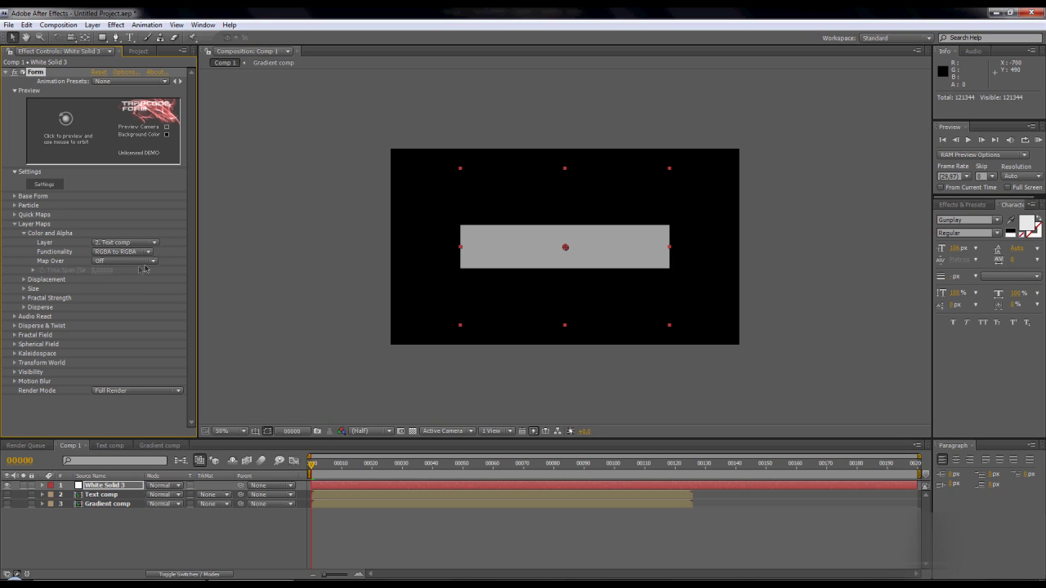
left_click(137, 262)
left_click(131, 280)
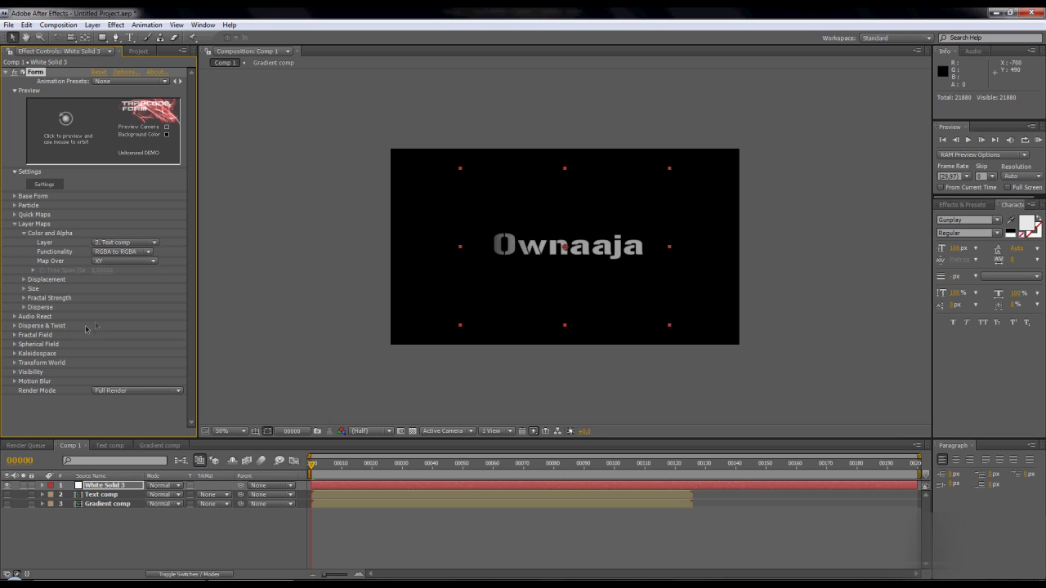
Map Fractal Strength and Disperse to Gradient comp, both over XY.
left_click(24, 280)
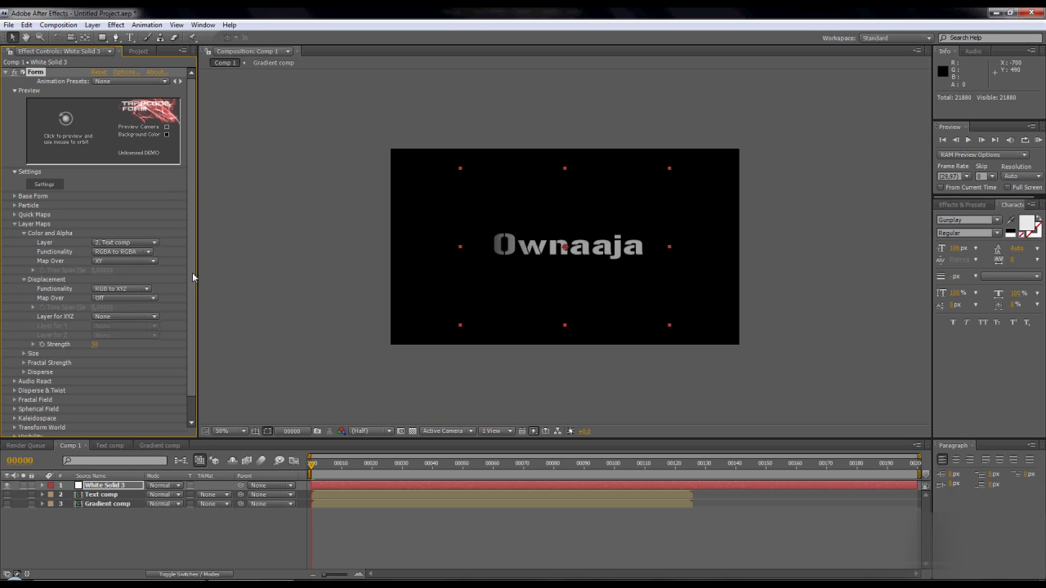
left_click(24, 279)
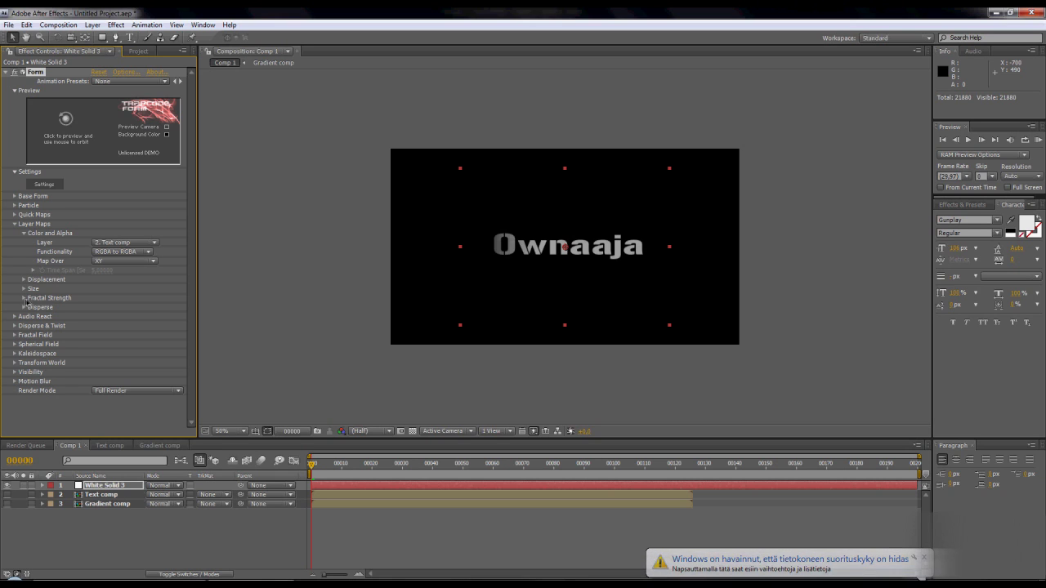
left_click(24, 299)
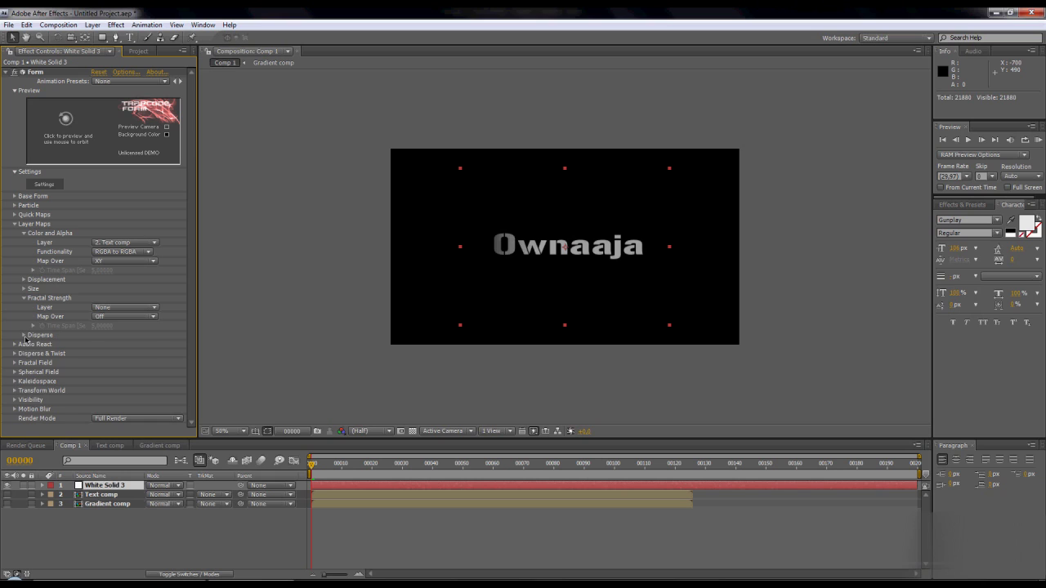
left_click(24, 335)
left_click(137, 309)
left_click(119, 350)
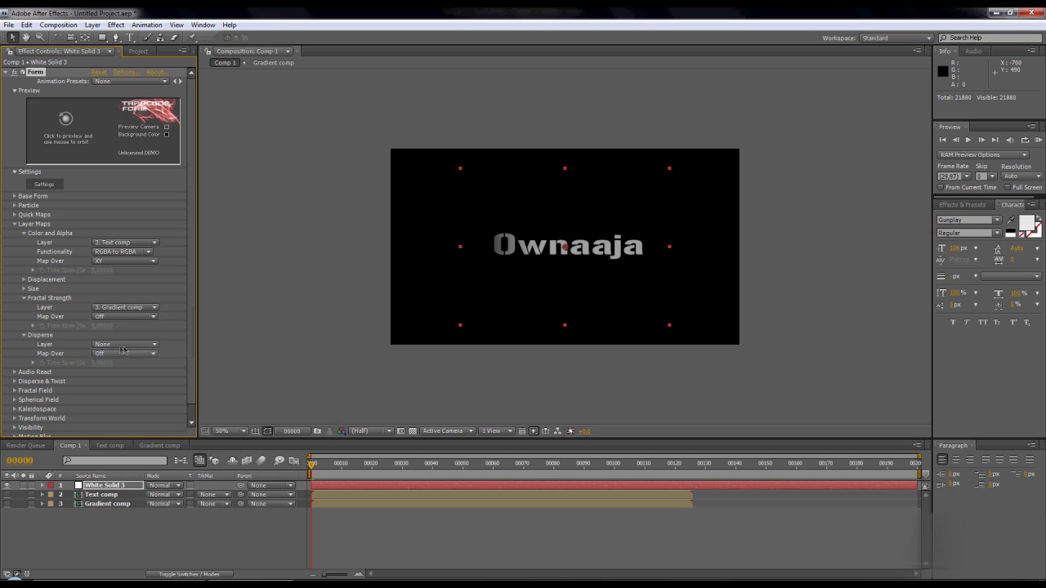
left_click(123, 344)
left_click(122, 389)
left_click(123, 317)
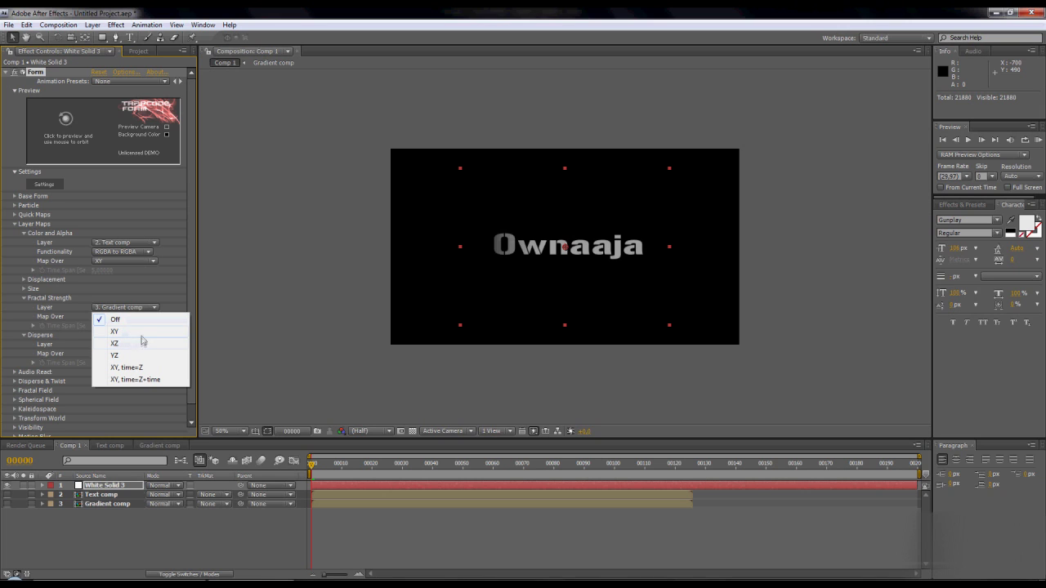
left_click(121, 332)
left_click(106, 354)
left_click(114, 368)
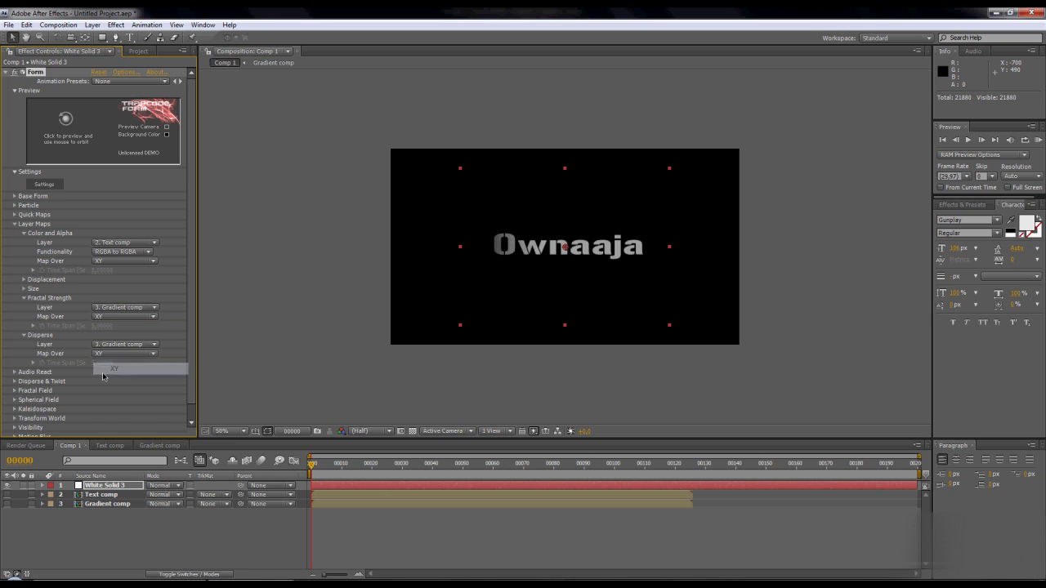
left_click(24, 299)
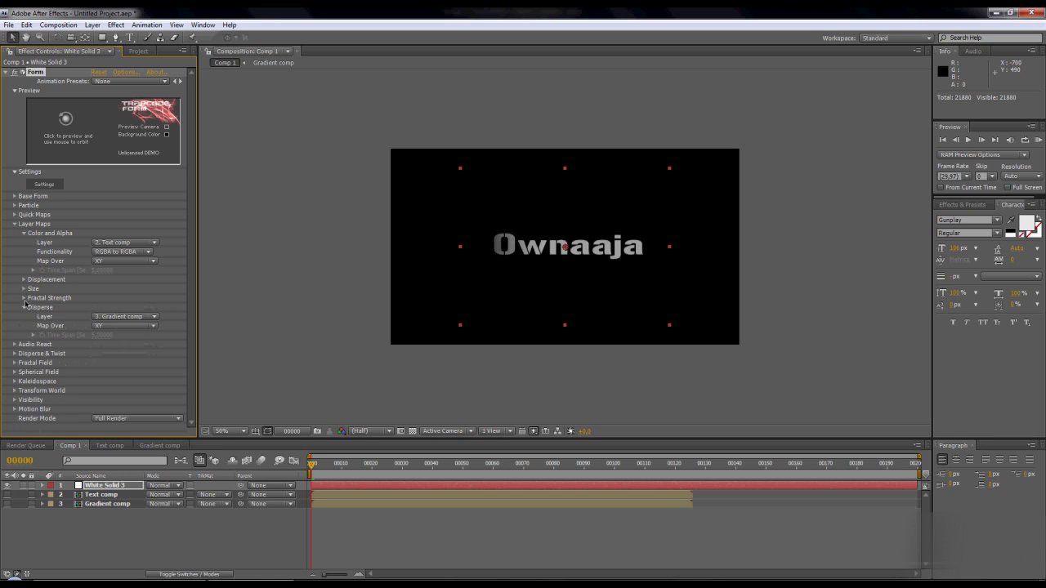
left_click(24, 308)
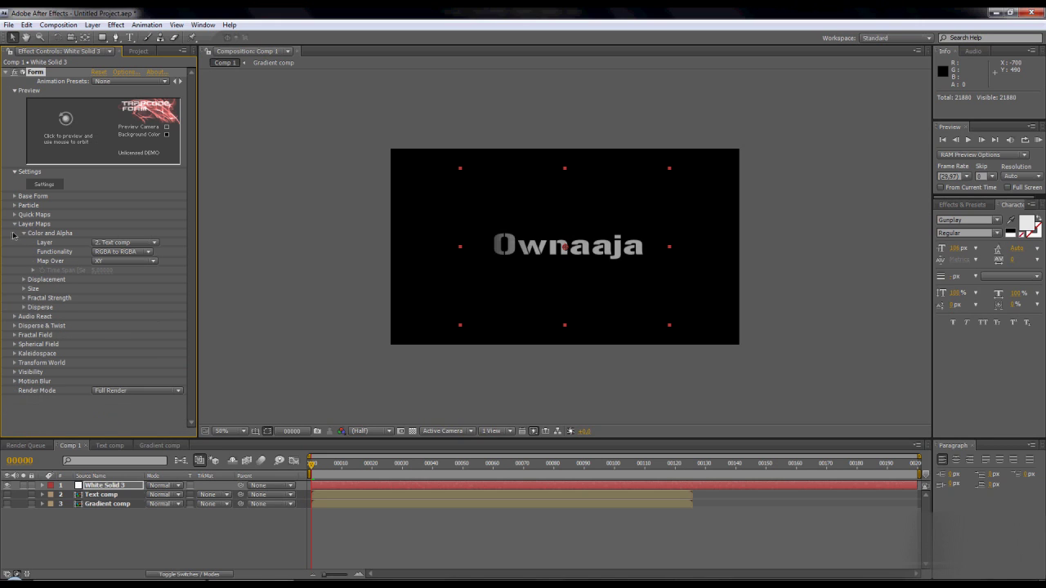
Set Form's Disperse & Twist Disperse to 200.
left_click(13, 224)
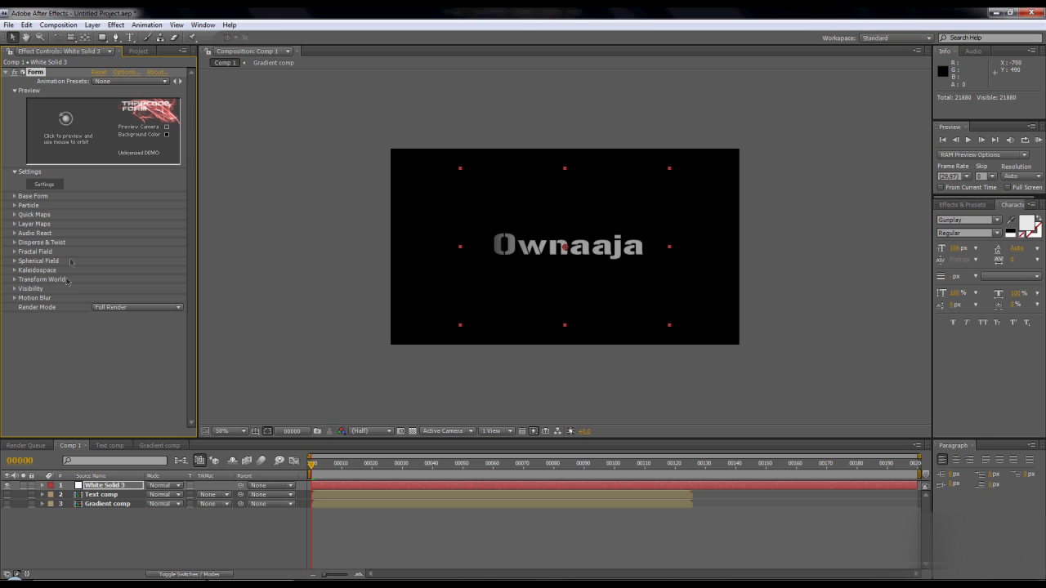
left_click(15, 243)
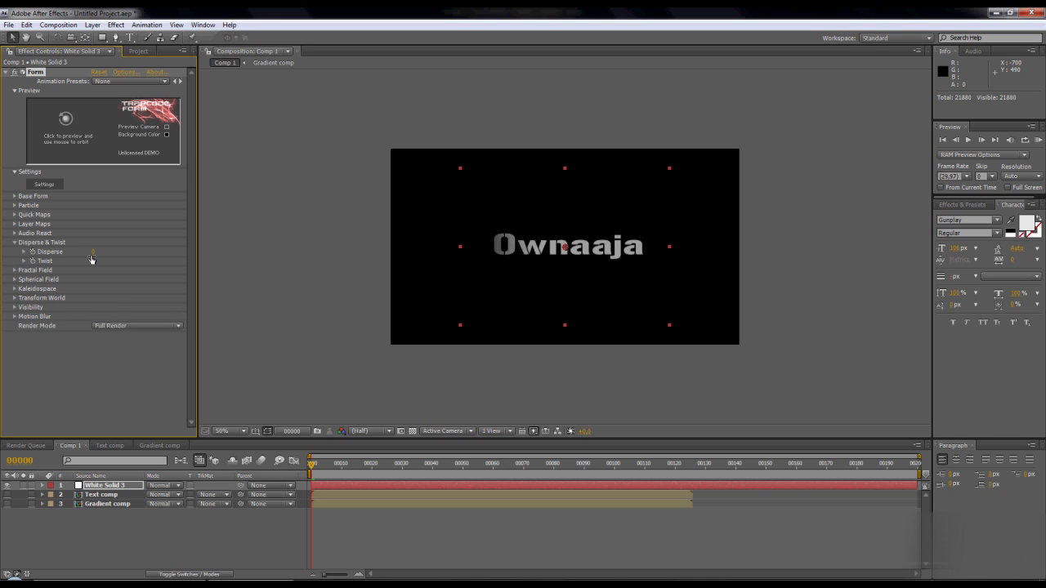
left_click(96, 252)
type("200")
key("Return")
Set Fractal Field Displace 448, Flow X -20, Flow Y -50 and Flow Evolution 20.
left_click(15, 270)
scroll(16, 275, "down", 1)
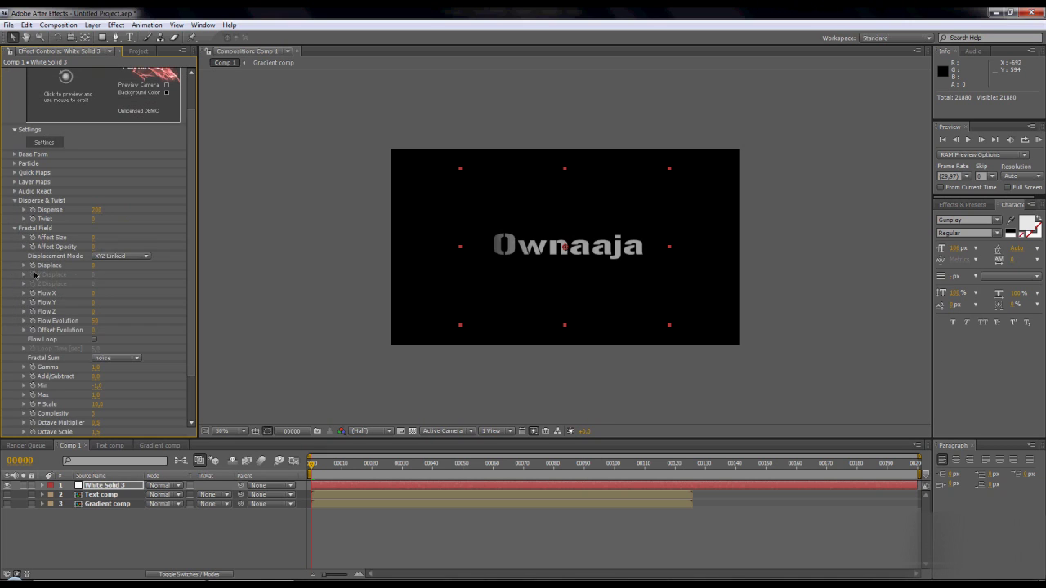
left_click(93, 266)
type("448")
left_click(93, 294)
left_click(94, 303)
left_click(94, 322)
type("2")
key("Return")
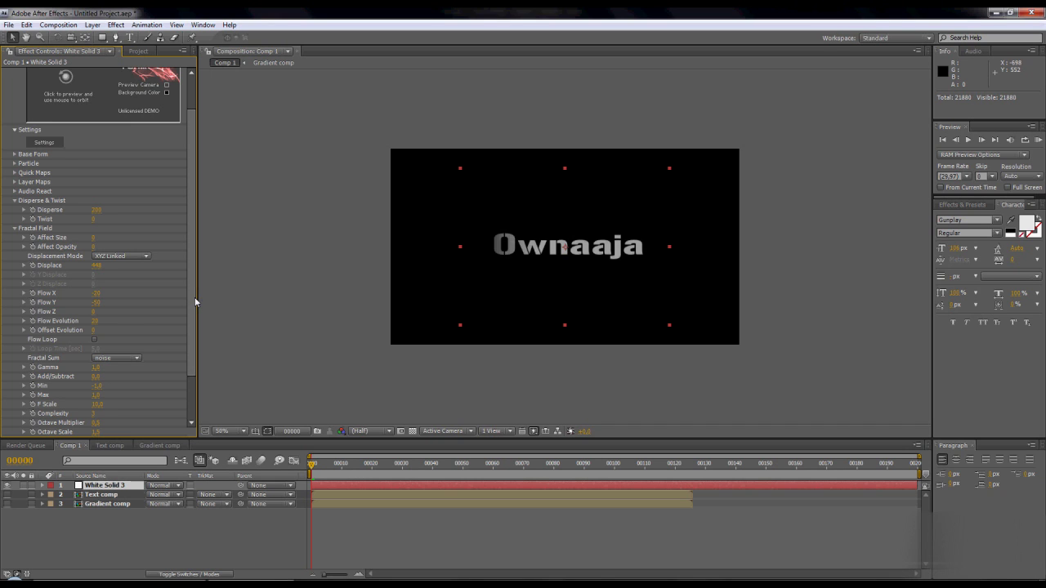
left_click_drag(195, 303, 186, 346)
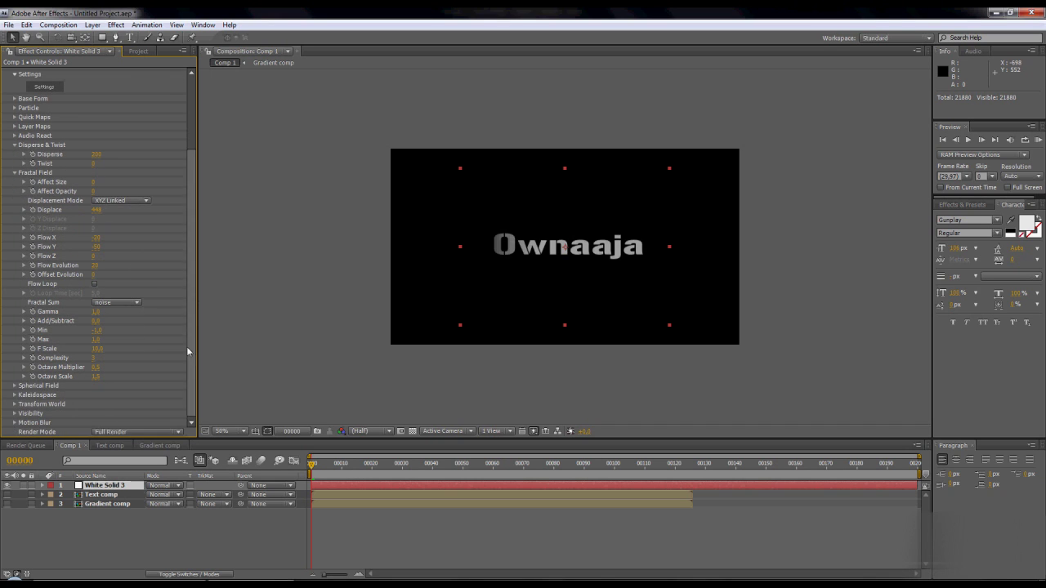
left_click(14, 145)
left_click(15, 173)
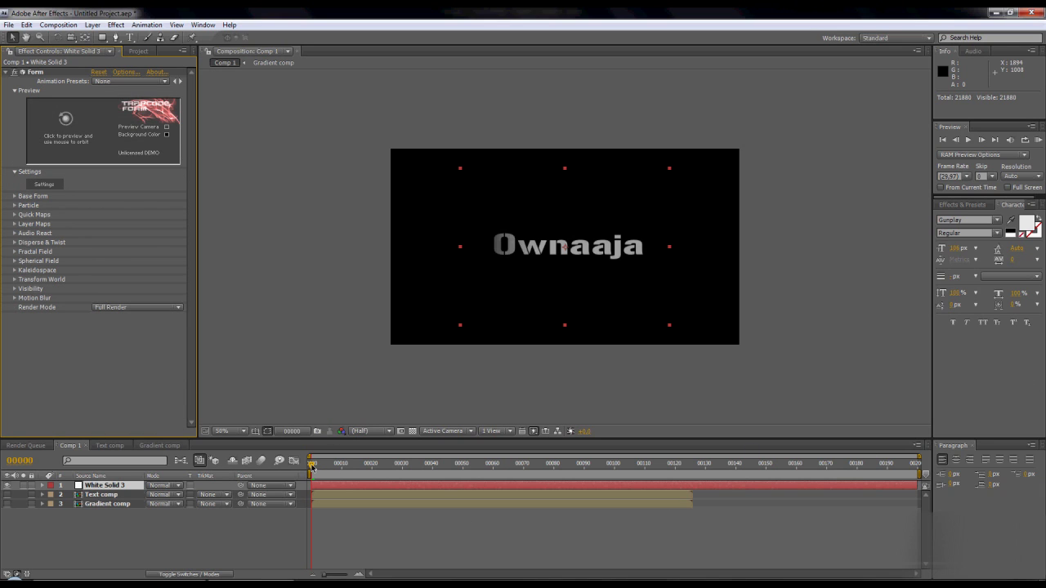
Preview the dispersal up to frame 88, then collapse Form's Preview and Settings groups.
left_click(970, 141)
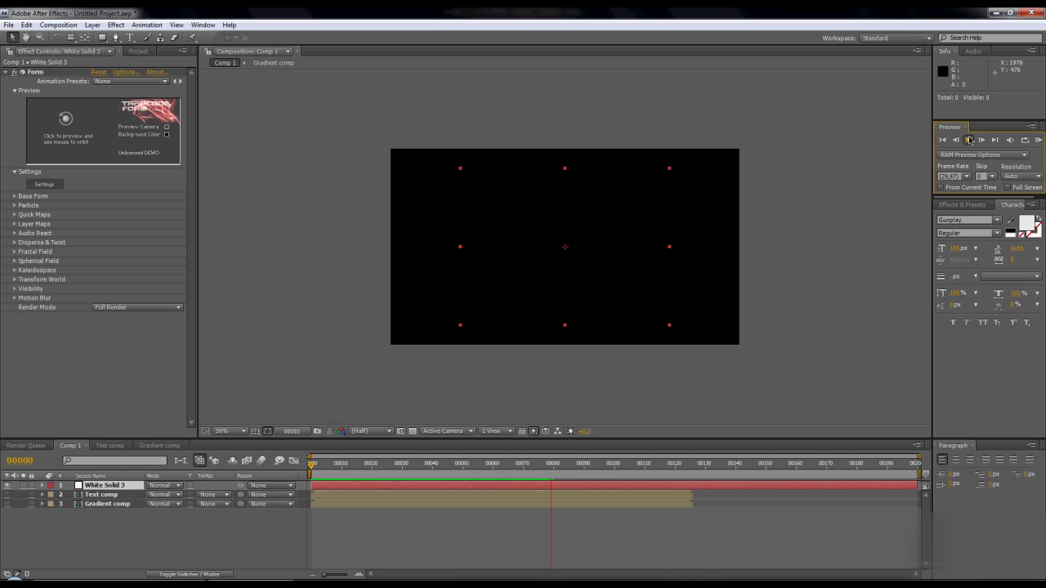
left_click(970, 140)
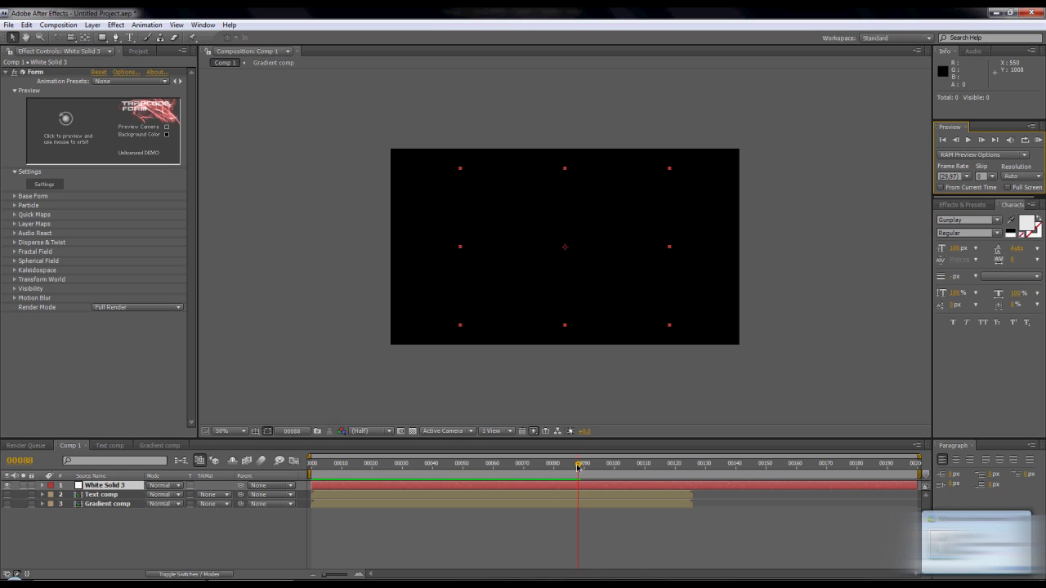
left_click(14, 91)
left_click(14, 100)
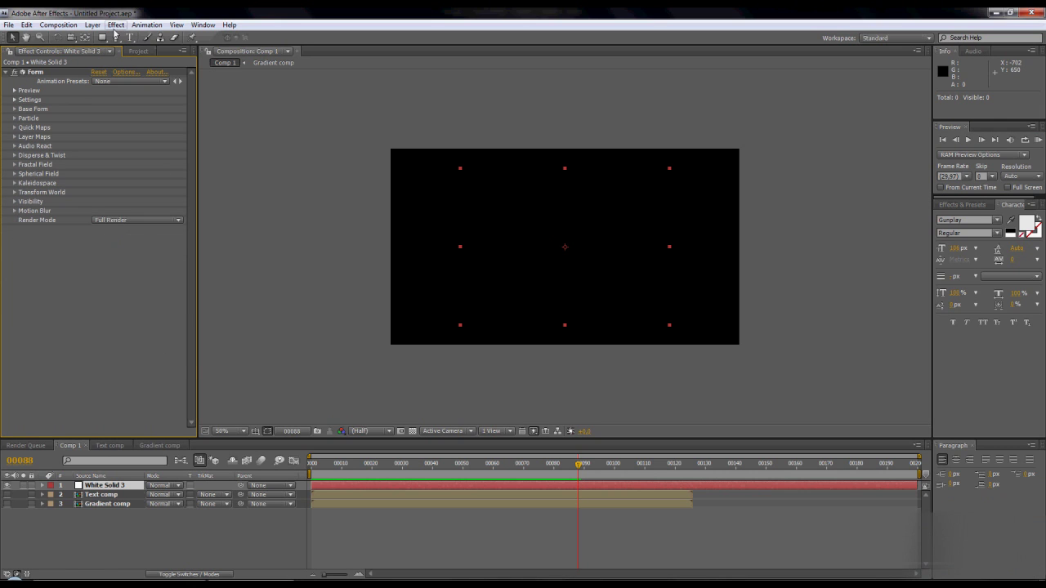
left_click(116, 24)
Apply Channel Combiner to White Solid 3 with From set to RGB to HLS, turning the text green.
key("Right")
mouse_move(116, 25)
mouse_move(188, 116)
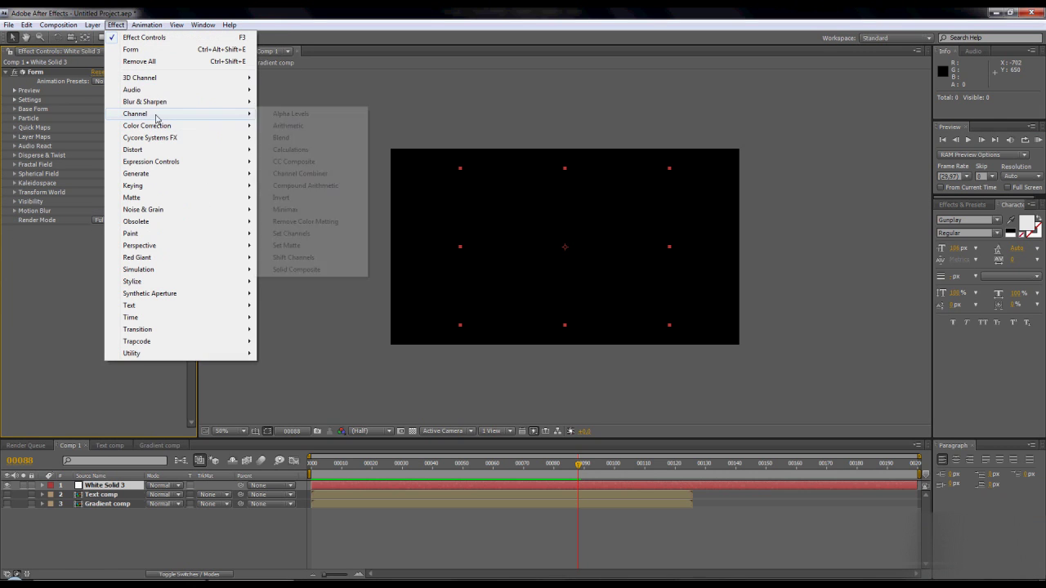
left_click(311, 174)
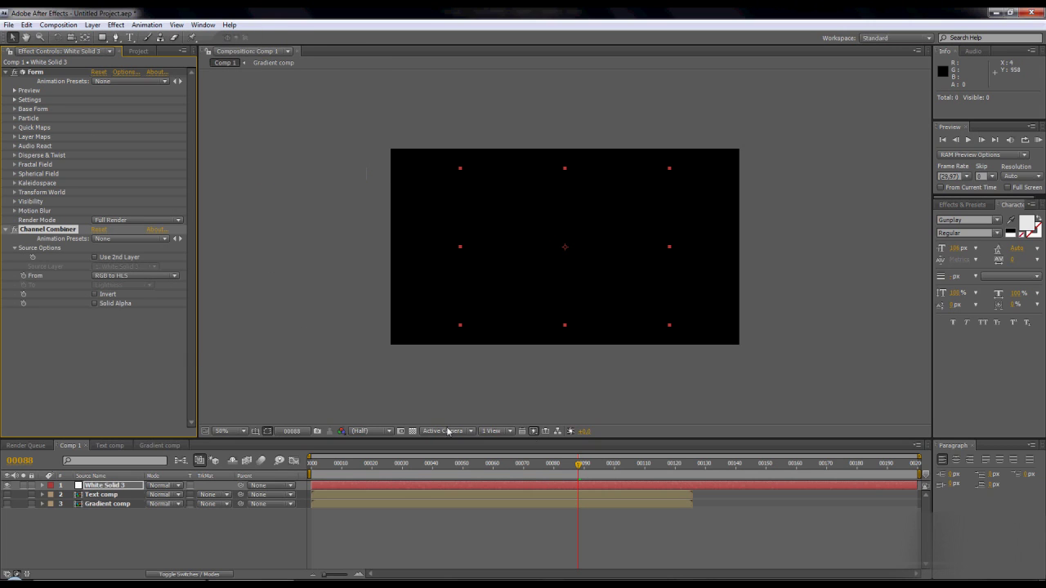
left_click_drag(579, 464, 349, 466)
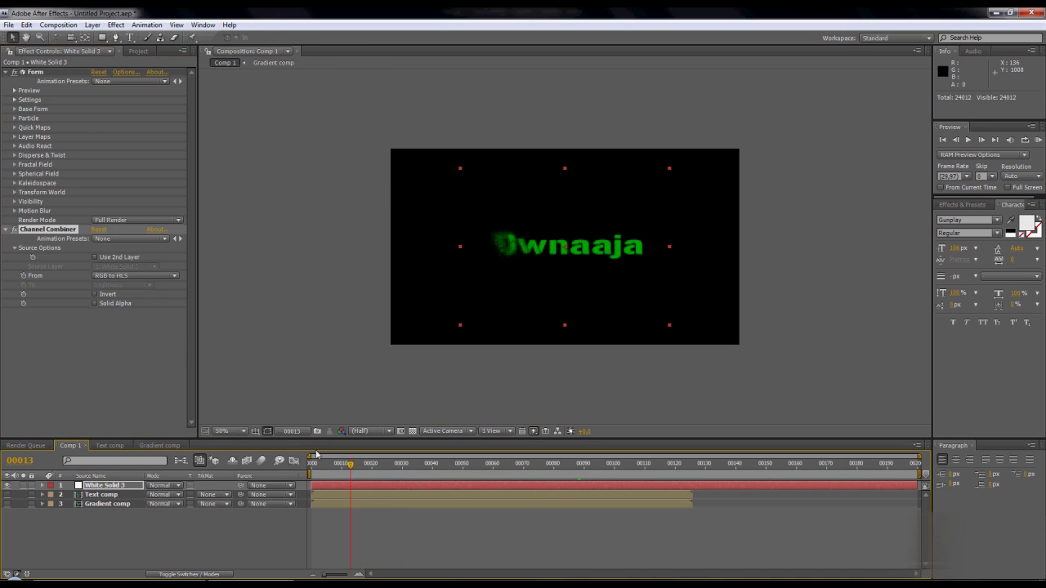
left_click(176, 278)
left_click(152, 285)
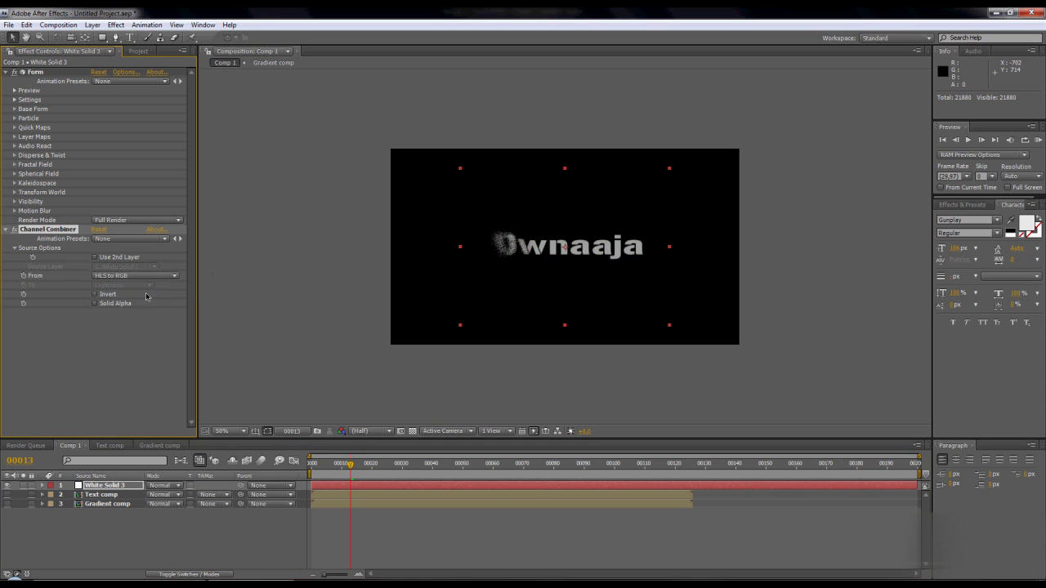
left_click(175, 281)
left_click(170, 264)
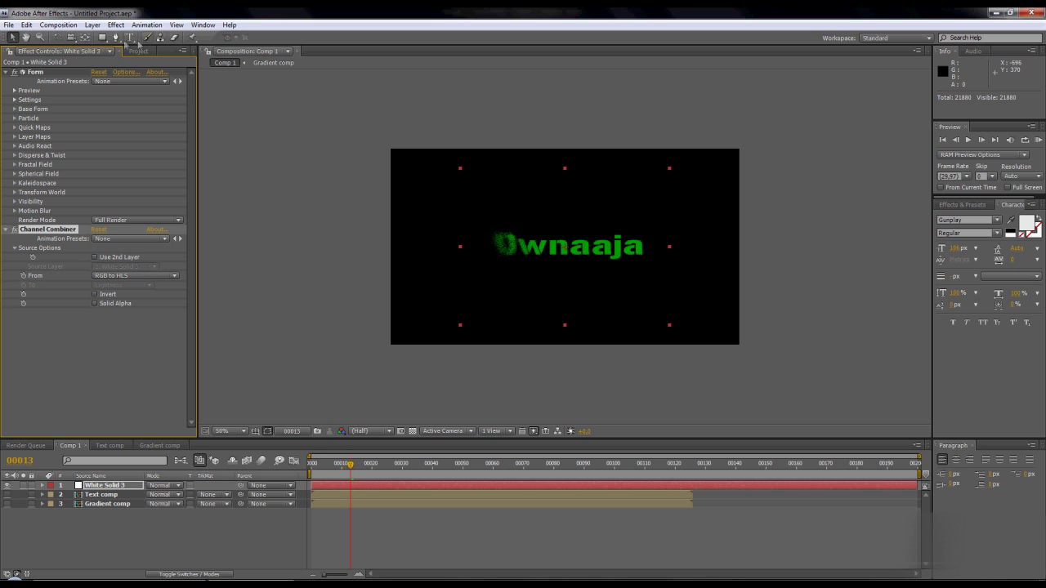
left_click(116, 25)
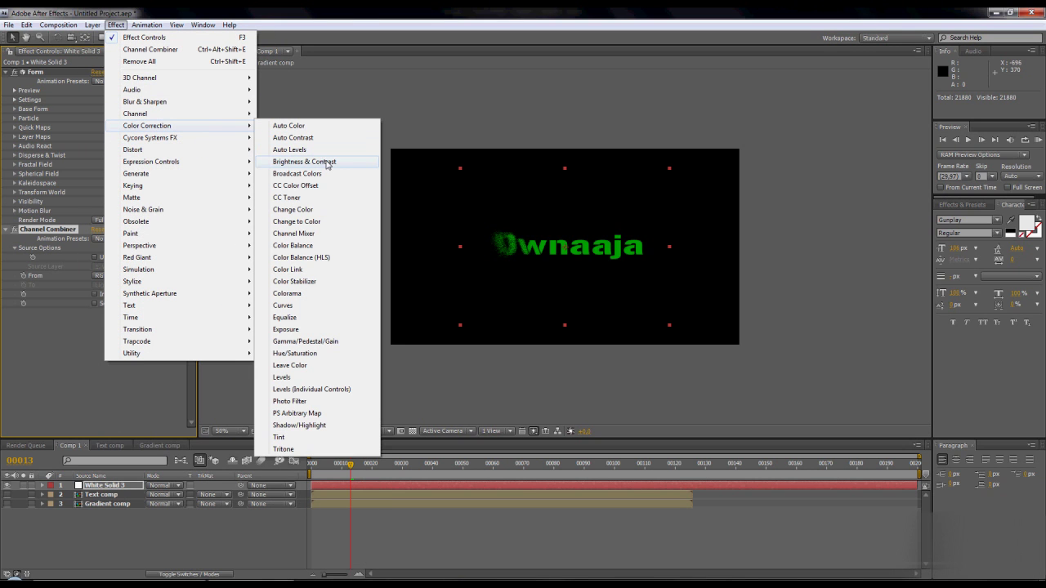
Apply Hue/Saturation with Colorize on, and shift Colorize Hue to about 220° for blue text.
left_click(301, 353)
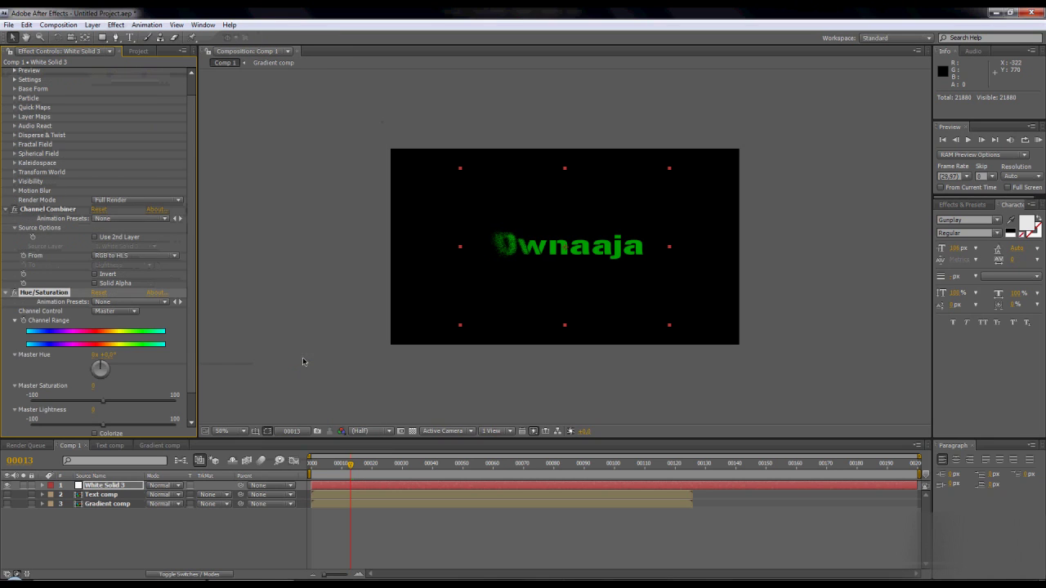
left_click(95, 434)
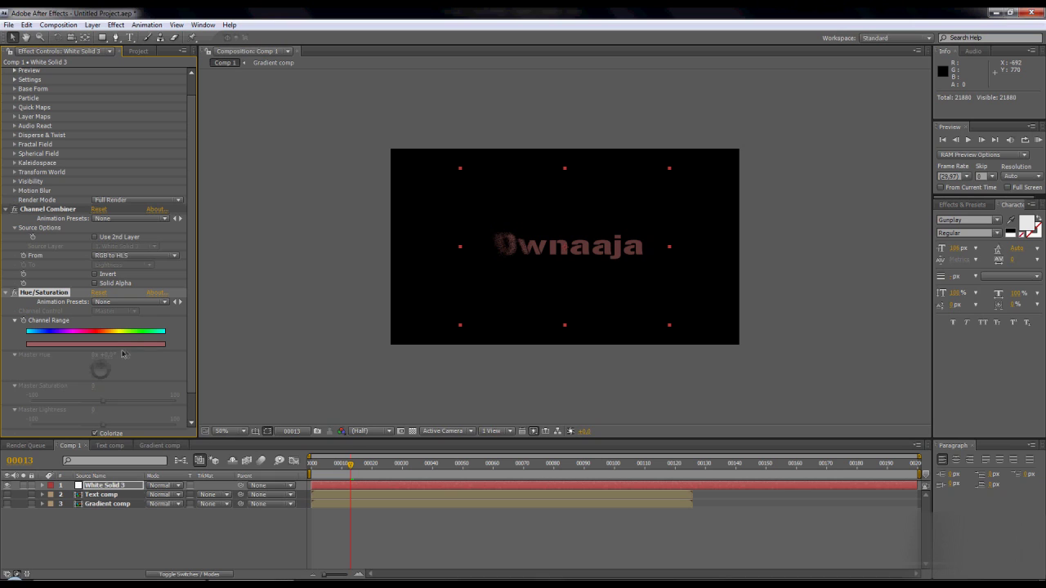
scroll(190, 396, "down", 1)
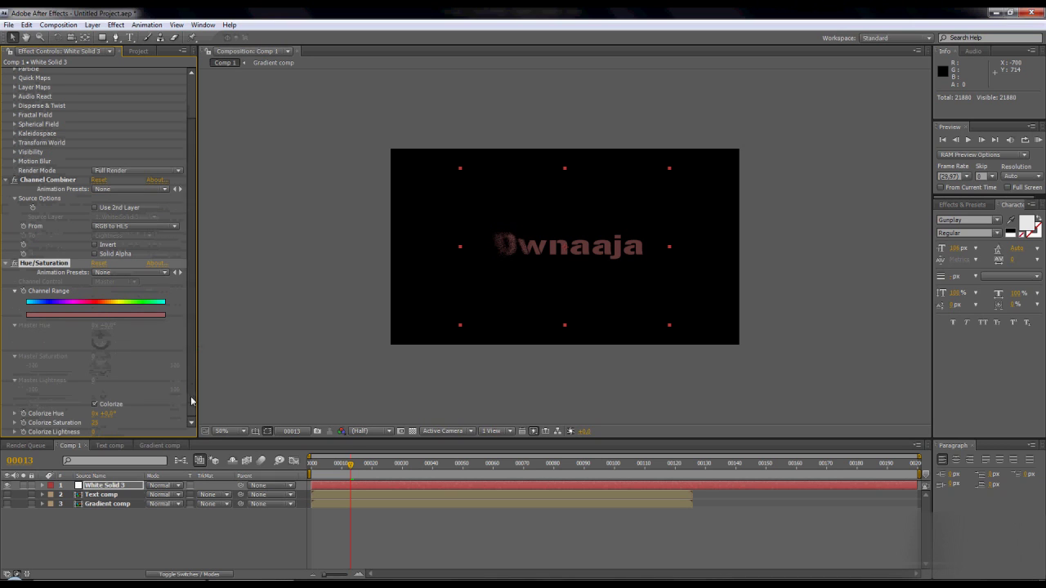
left_click_drag(111, 416, 160, 413)
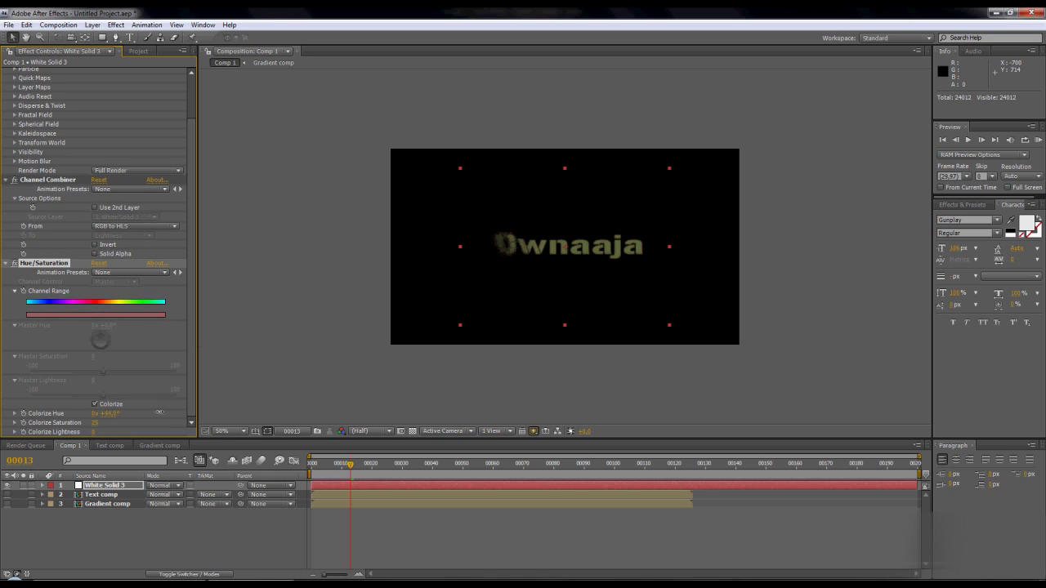
left_click_drag(234, 408, 398, 395)
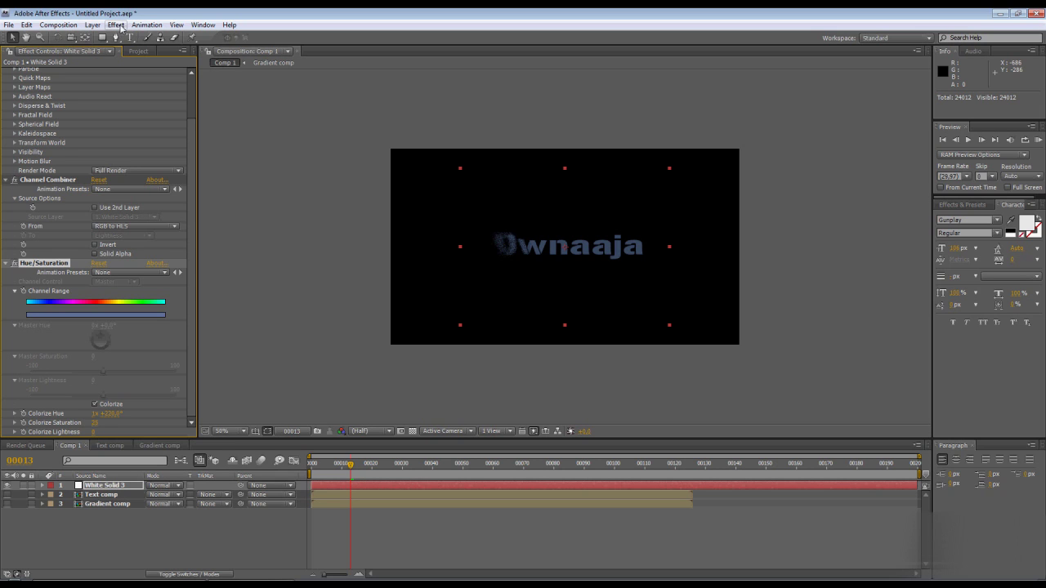
left_click(121, 27)
Apply Glow with raised threshold, radius 25 and stronger intensity, then return to frame 0.
mouse_move(152, 177)
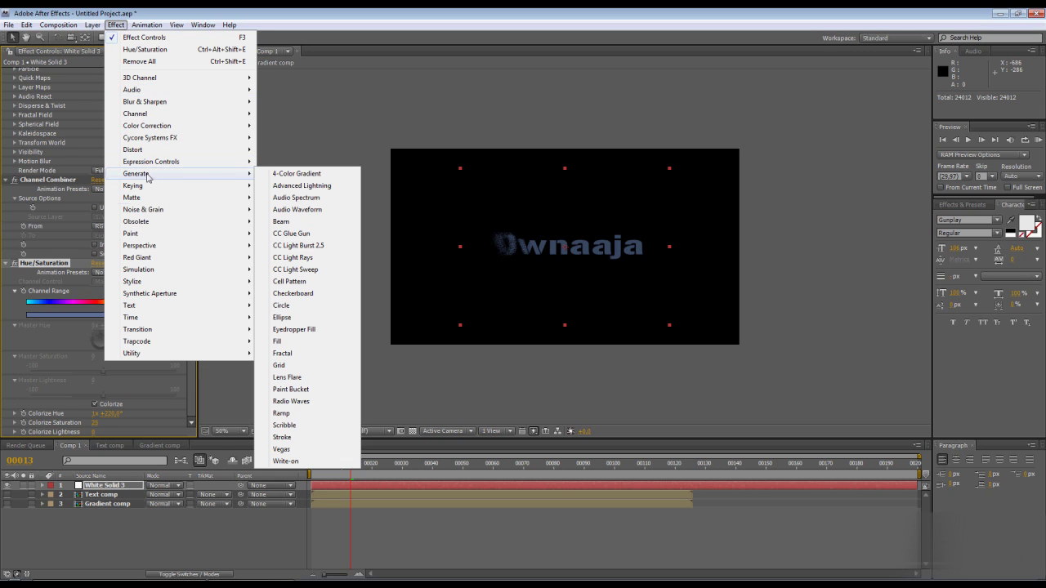
mouse_move(149, 282)
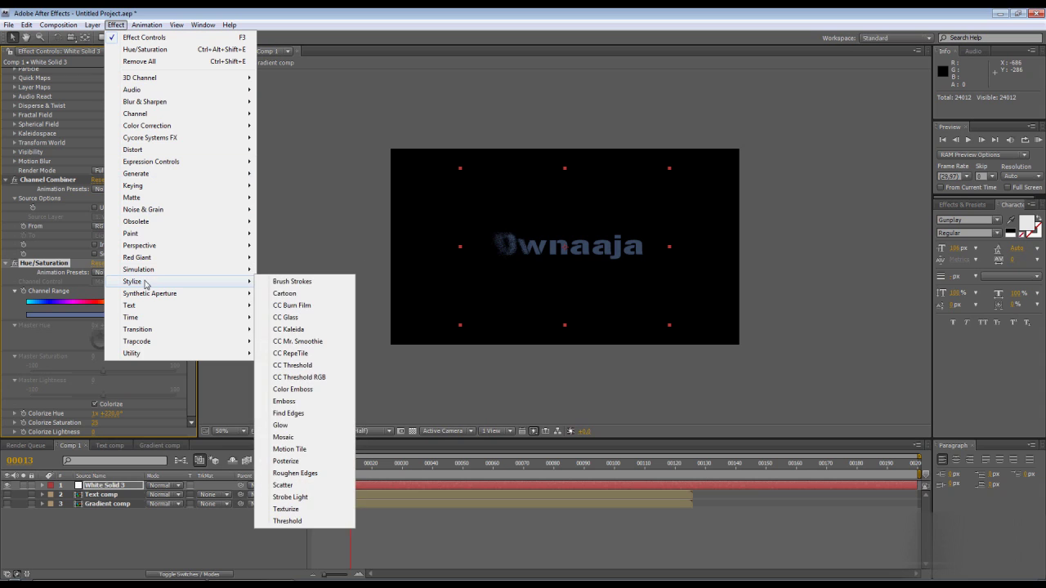
left_click(327, 426)
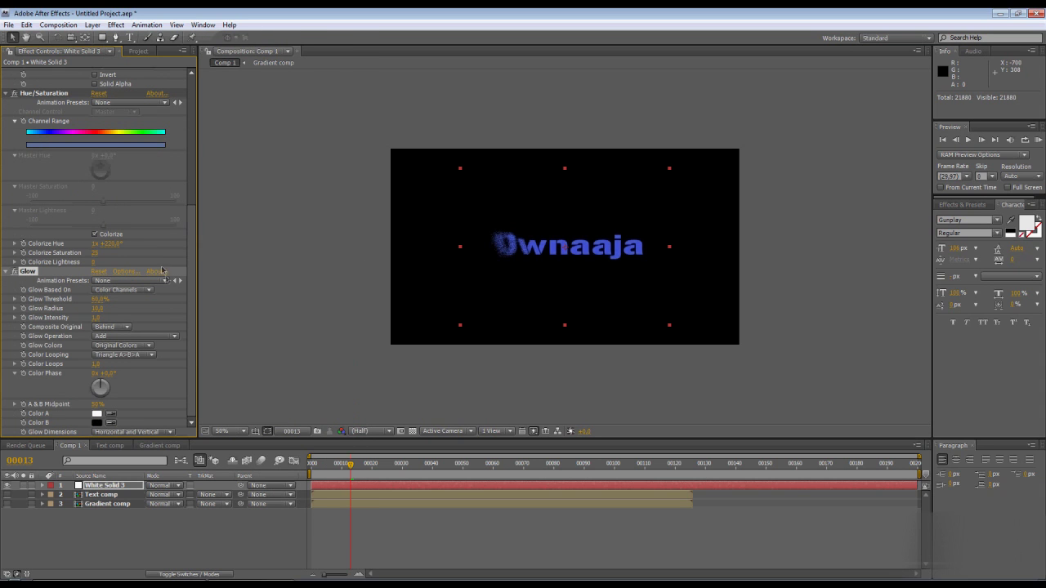
left_click_drag(99, 299, 137, 299)
left_click(109, 244)
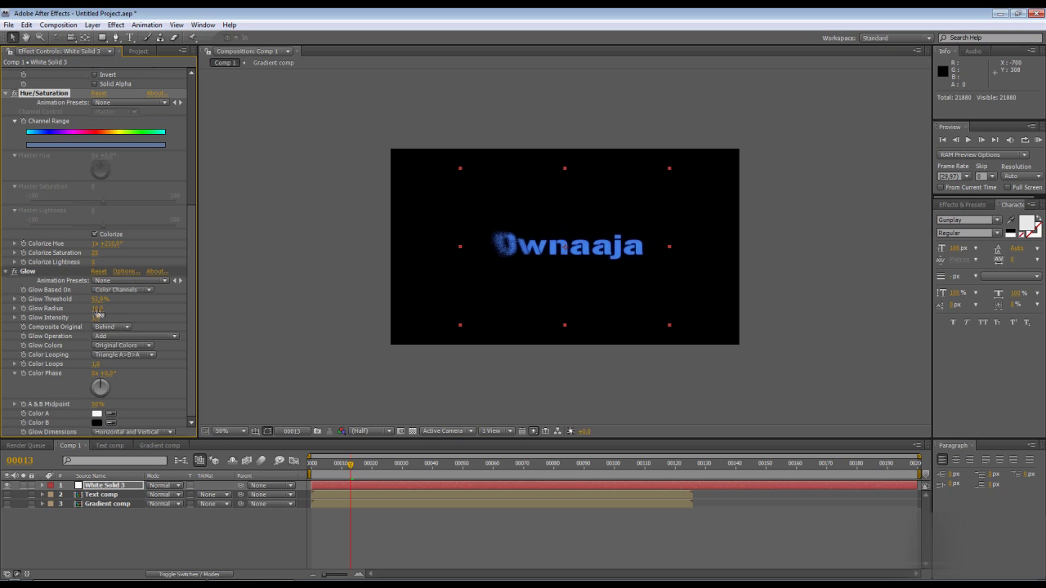
left_click_drag(98, 307, 114, 303)
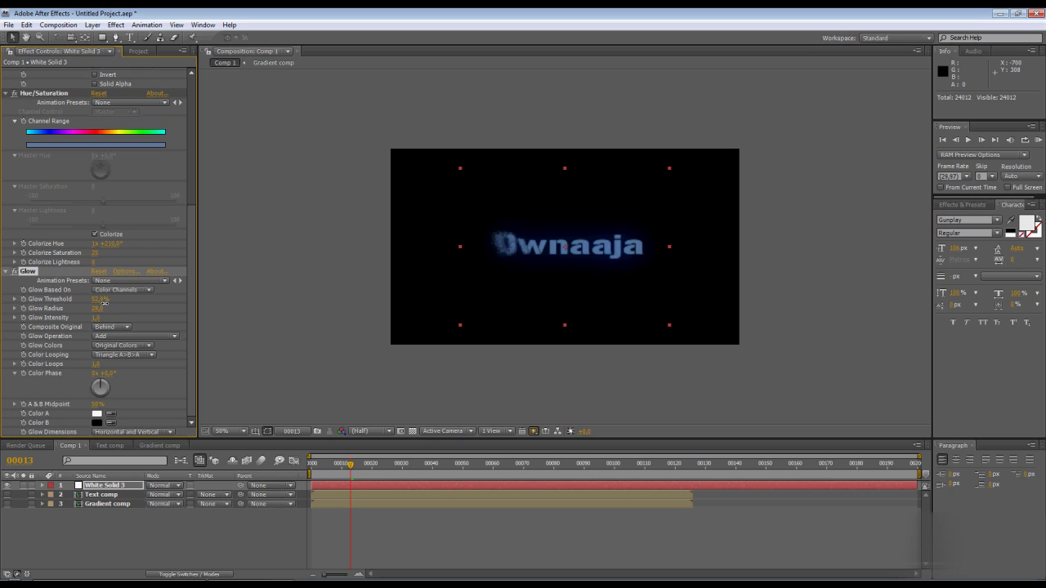
mouse_move(104, 302)
left_mouse_down()
mouse_move(113, 310)
mouse_move(99, 319)
mouse_move(114, 318)
left_mouse_up()
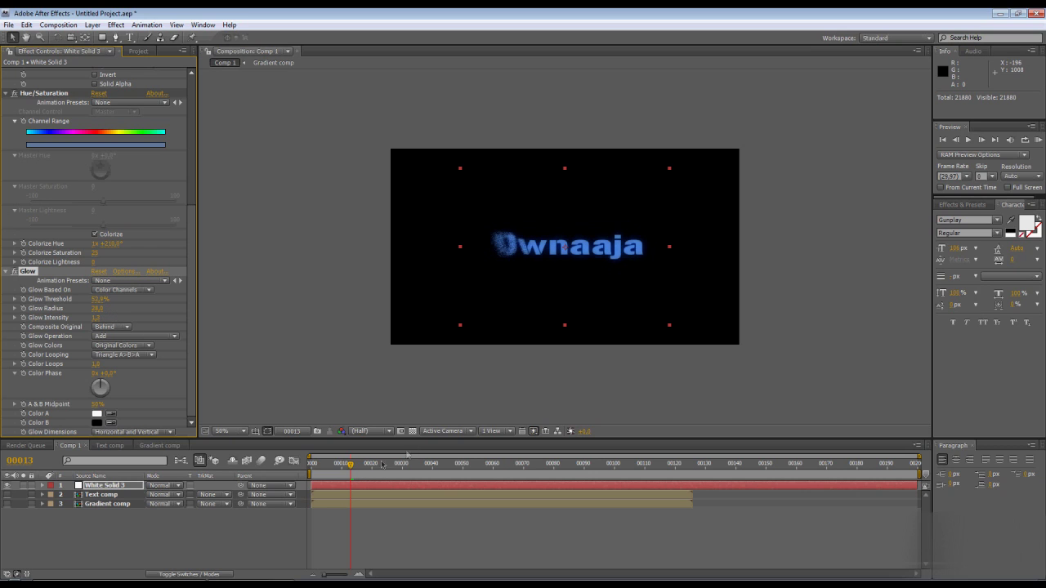
left_click_drag(351, 464, 312, 464)
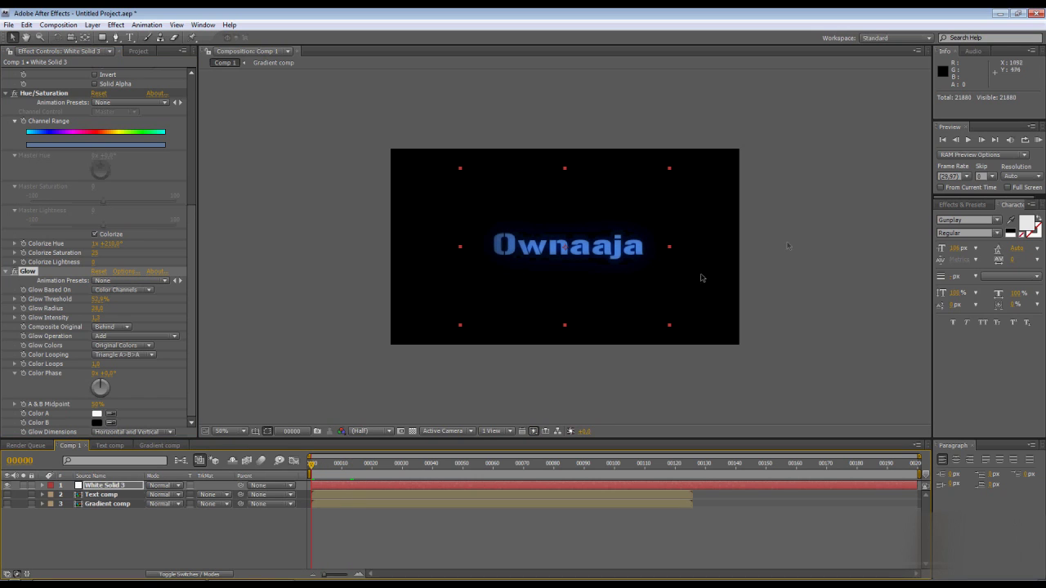
Play back Comp 1 from the start to watch the glowing blue Ownaaja text disperse.
left_click(968, 140)
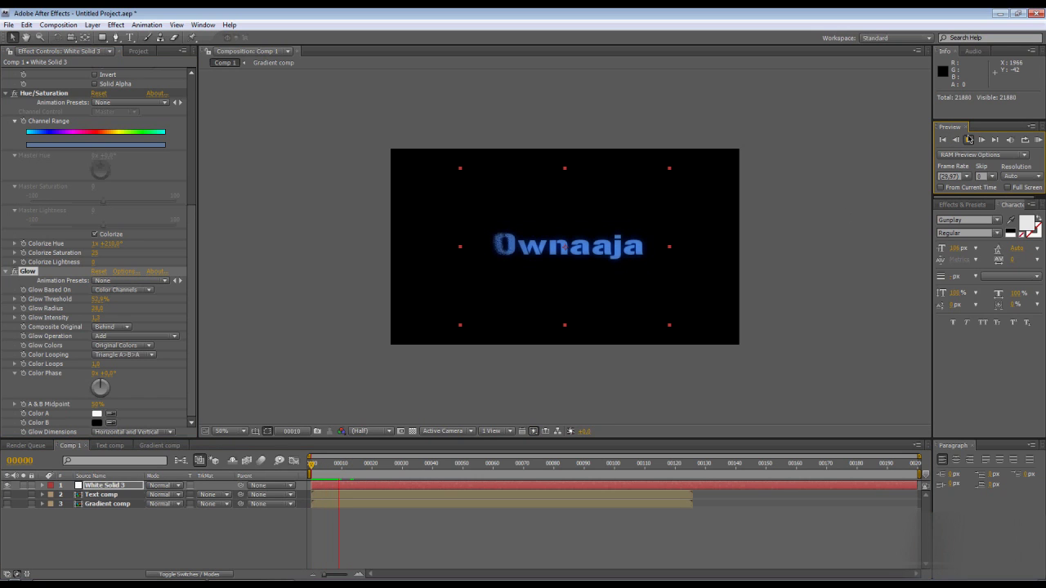